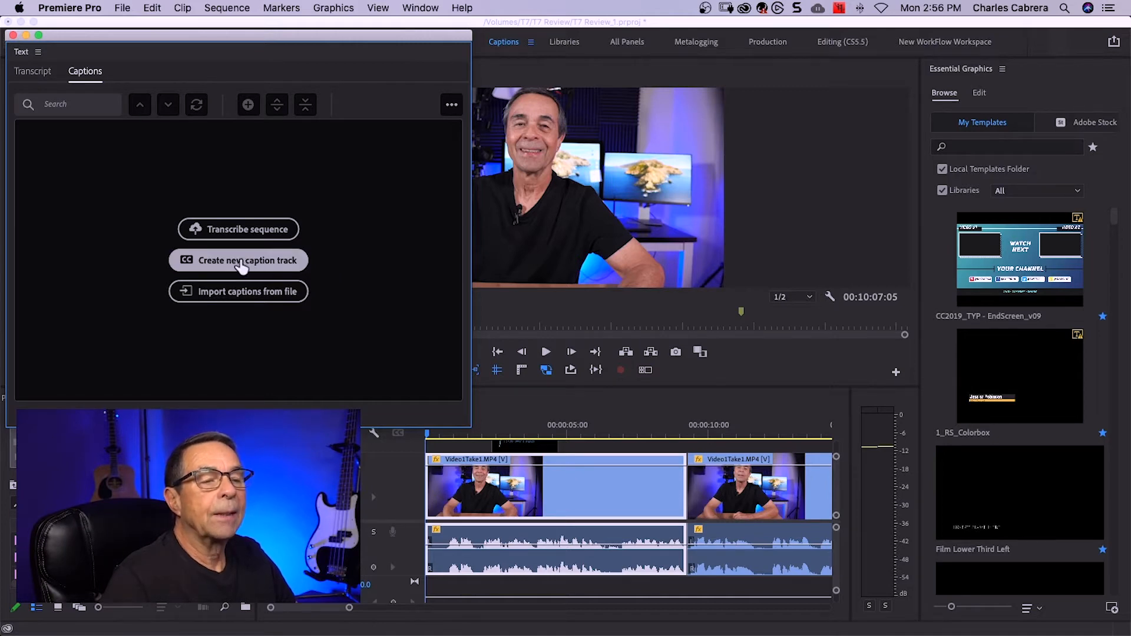
Create a new caption track in Subtitle format with the style set to None
{"action": "left_click", "coordinate": [242, 266]}
{"action": "left_click_drag", "start_coordinate": [532, 193], "coordinate": [531, 167]}
{"action": "left_click_drag", "start_coordinate": [617, 169], "coordinate": [613, 167]}
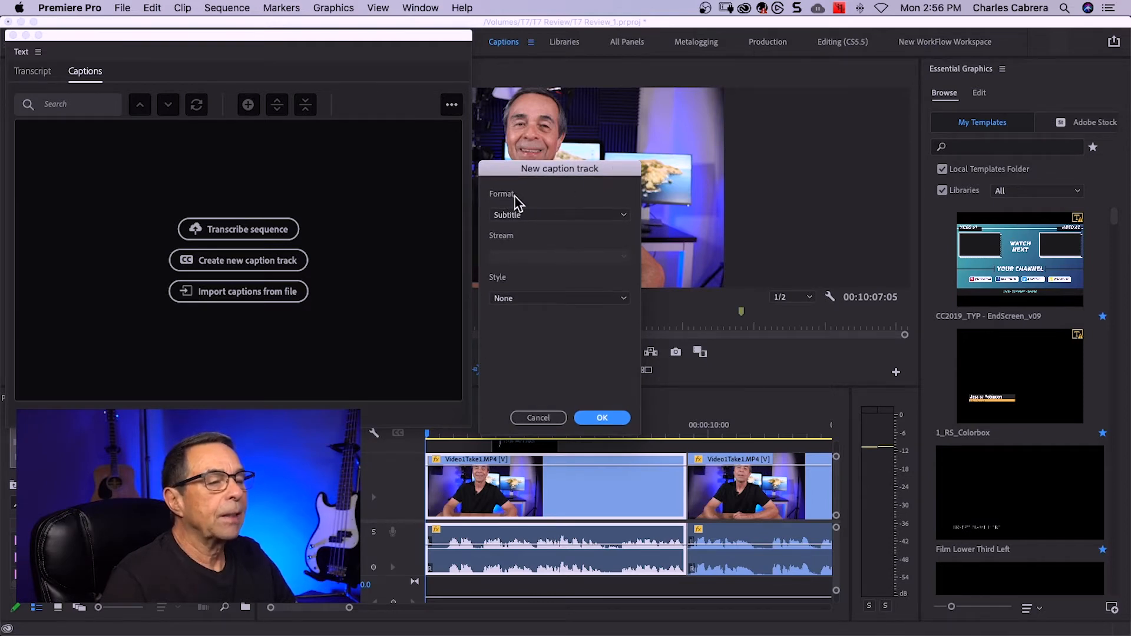
{"action": "left_click", "coordinate": [625, 214]}
{"action": "left_click", "coordinate": [533, 286]}
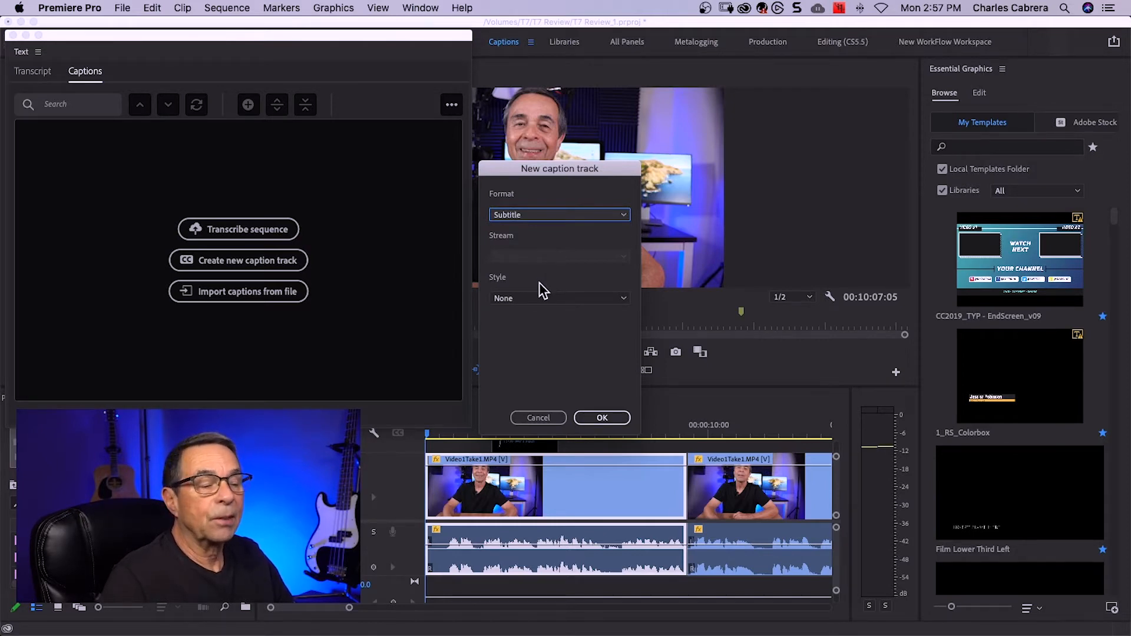
{"action": "left_click", "coordinate": [600, 417]}
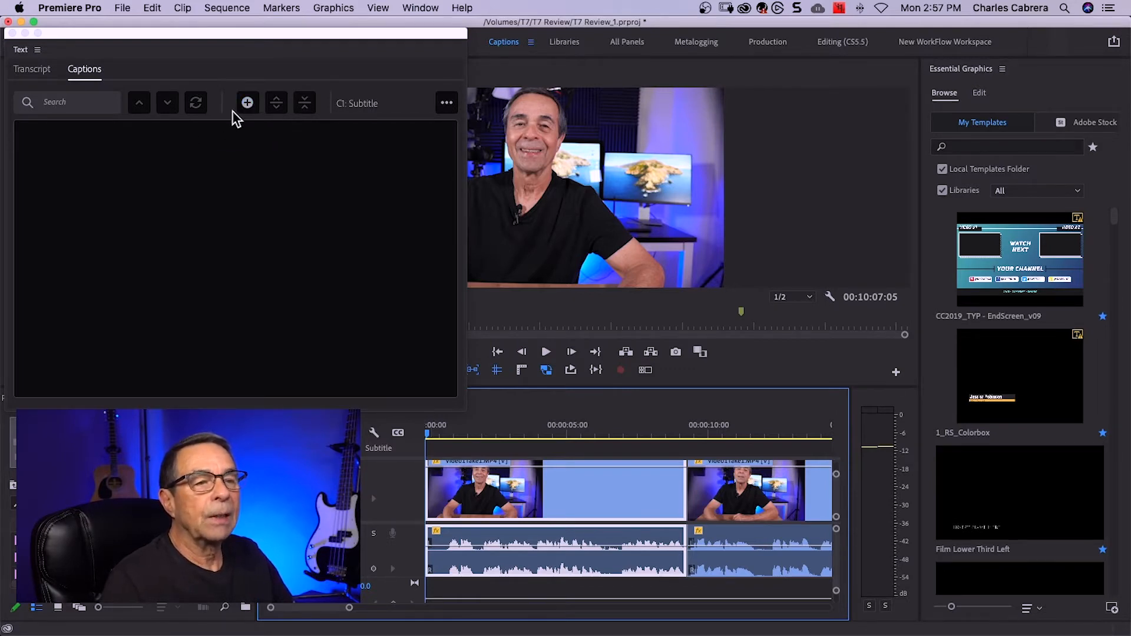
Add a caption at the sequence start reading "In this video we are taking a look at the Samsung T7 external hard drive."
{"action": "left_click", "coordinate": [247, 103]}
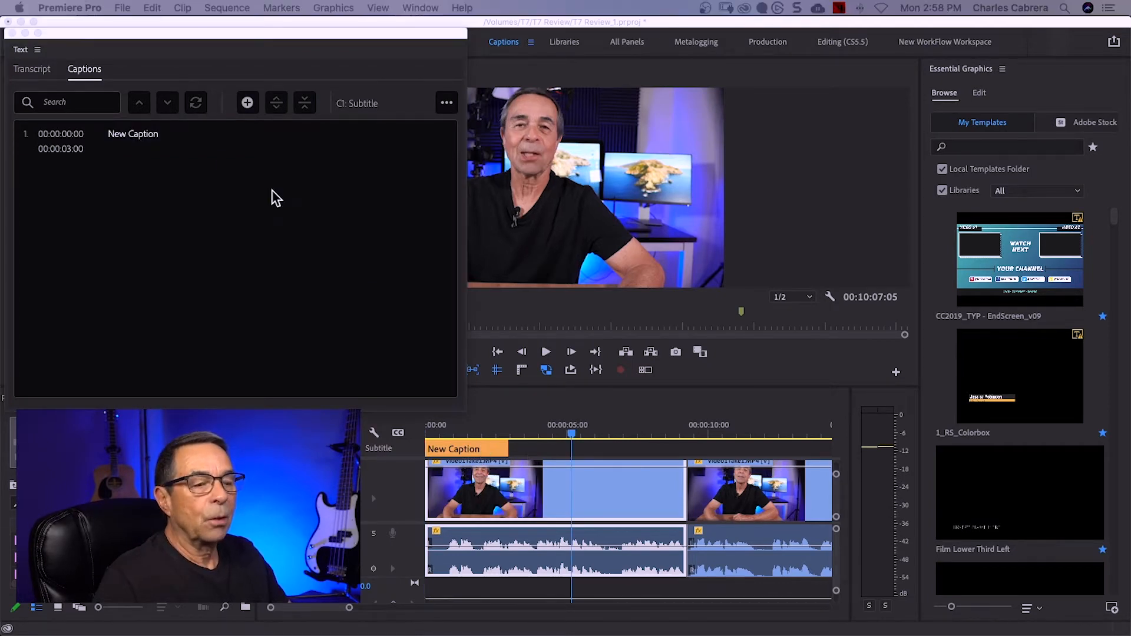
{"action": "left_click", "coordinate": [570, 433]}
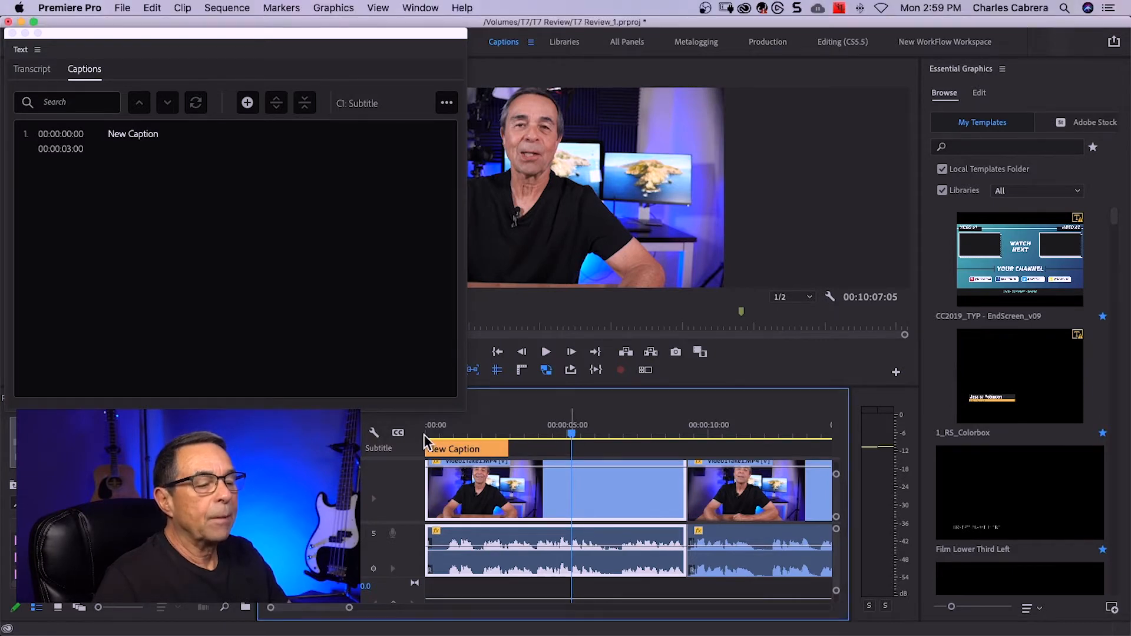
{"action": "left_click_drag", "start_coordinate": [571, 434], "coordinate": [374, 435]}
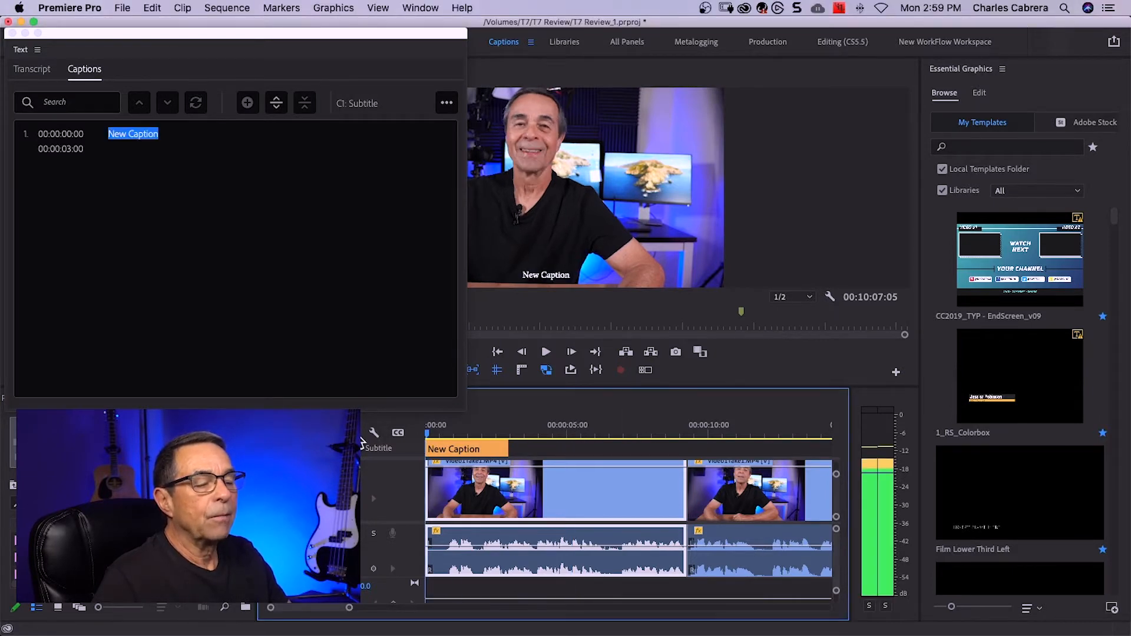
{"action": "double_click", "coordinate": [133, 134]}
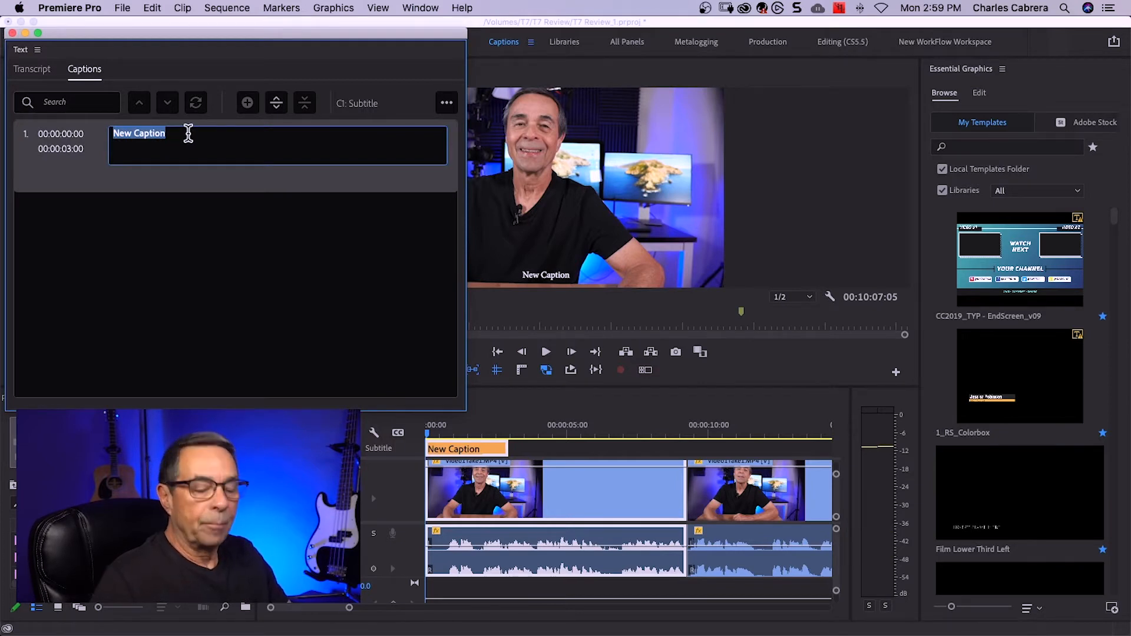
{"action": "type", "text": "In this video we are taking a look at the Samsung T7 external hard drive."}
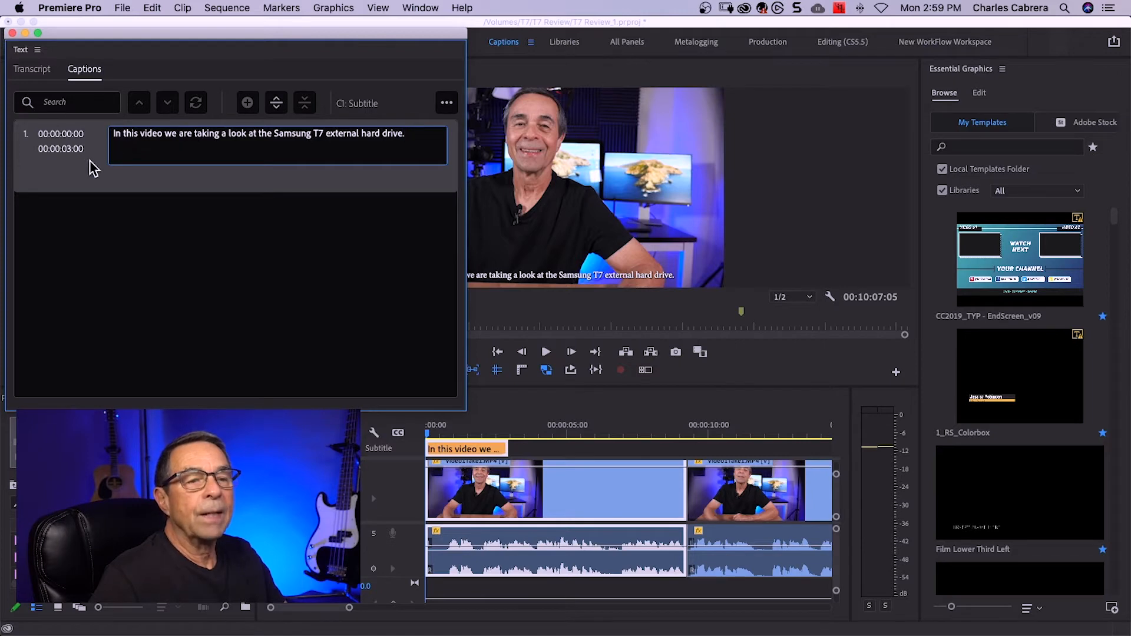
Extend the caption's end to 00:00:06:08, where the spoken sentence finishes, and play it back from the start
{"action": "left_click", "coordinate": [457, 452]}
{"action": "key", "text": "space"}
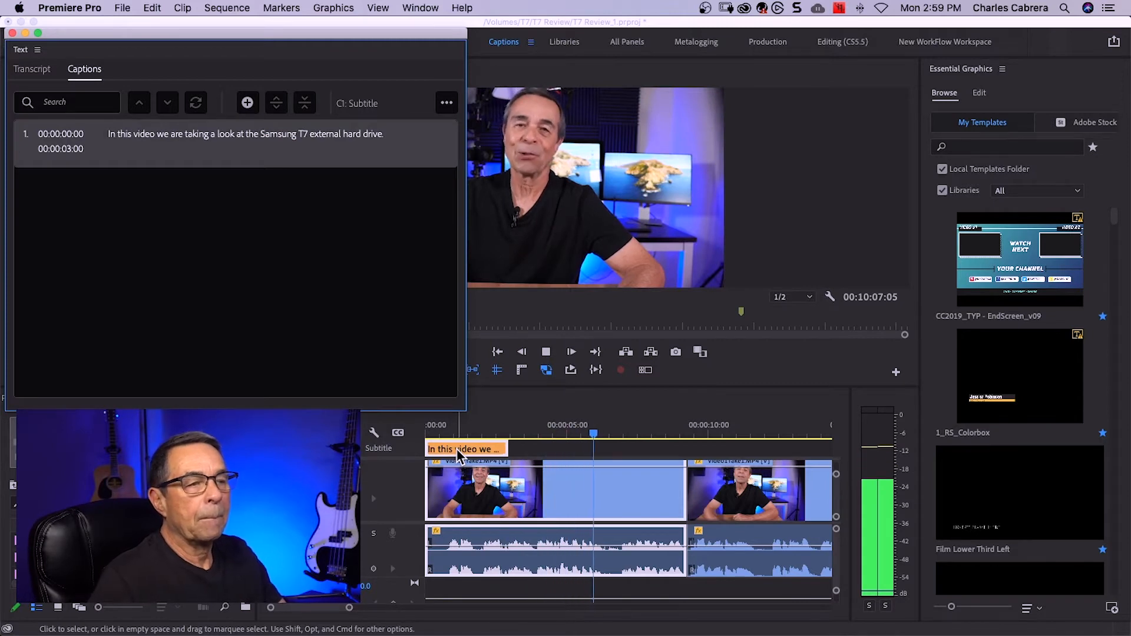
{"action": "left_click", "coordinate": [484, 447]}
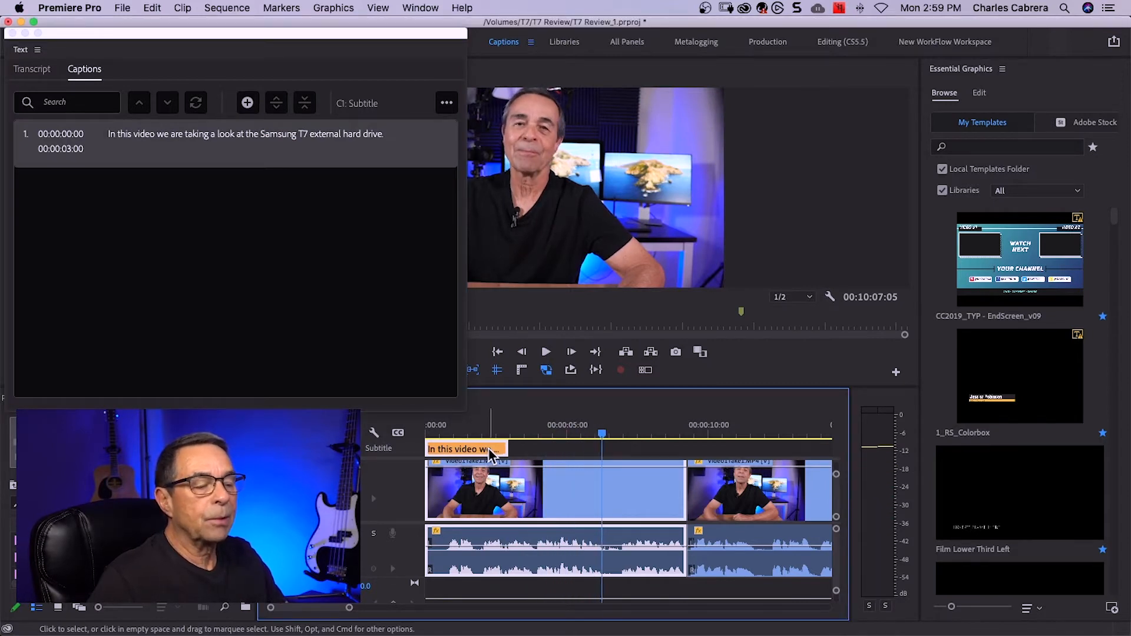
{"action": "left_click_drag", "start_coordinate": [508, 449], "coordinate": [602, 450]}
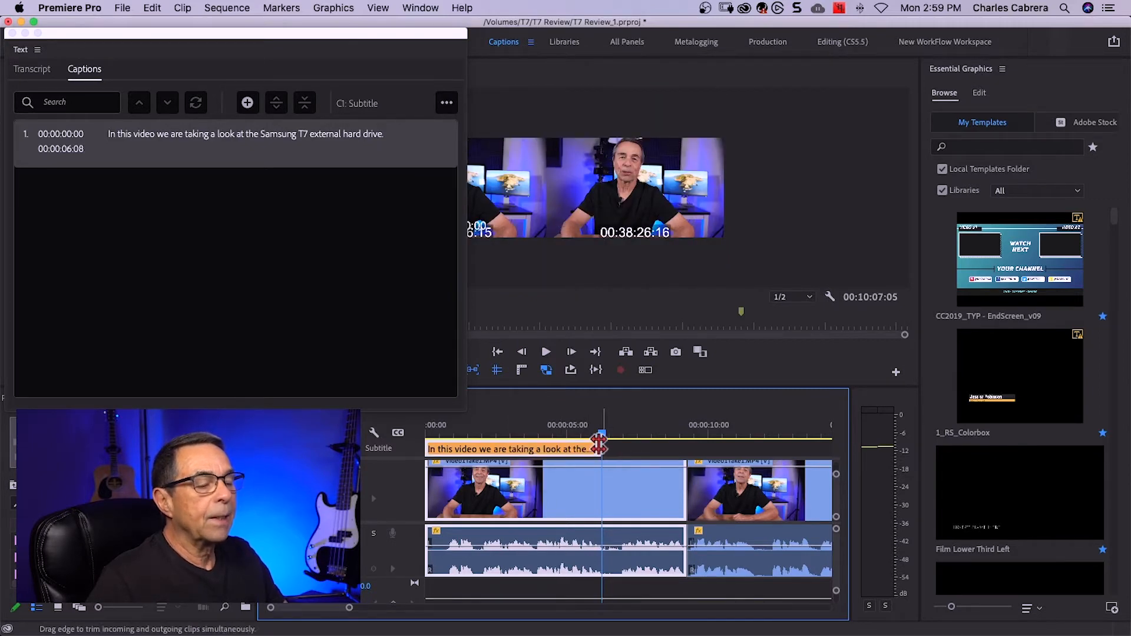
{"action": "key", "text": "Home"}
{"action": "key", "text": "space"}
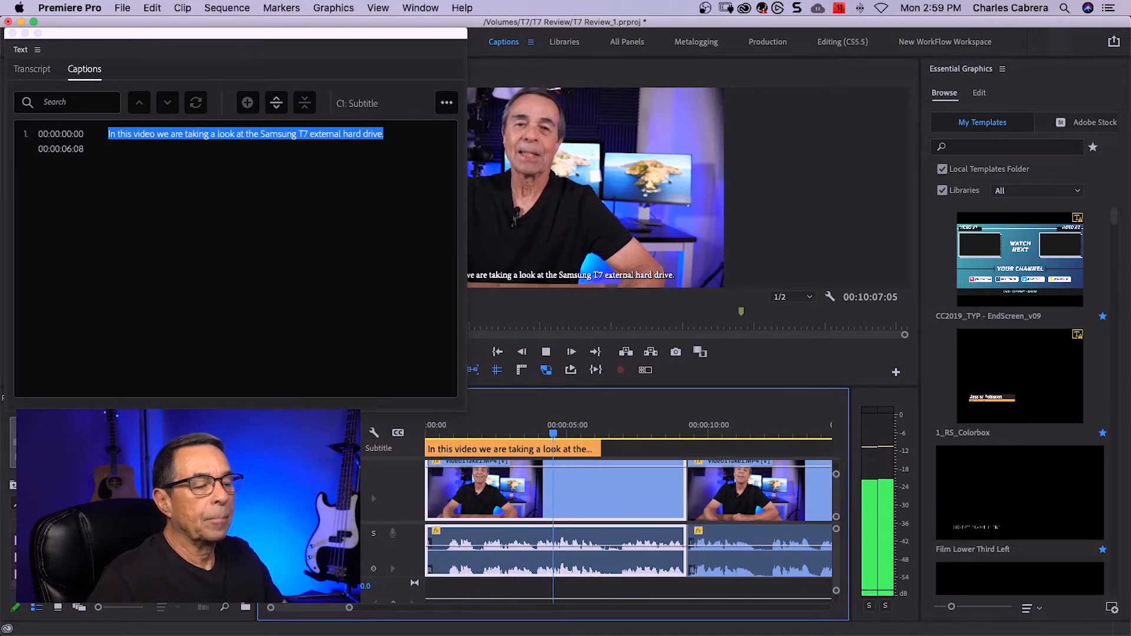
{"action": "key", "text": "space"}
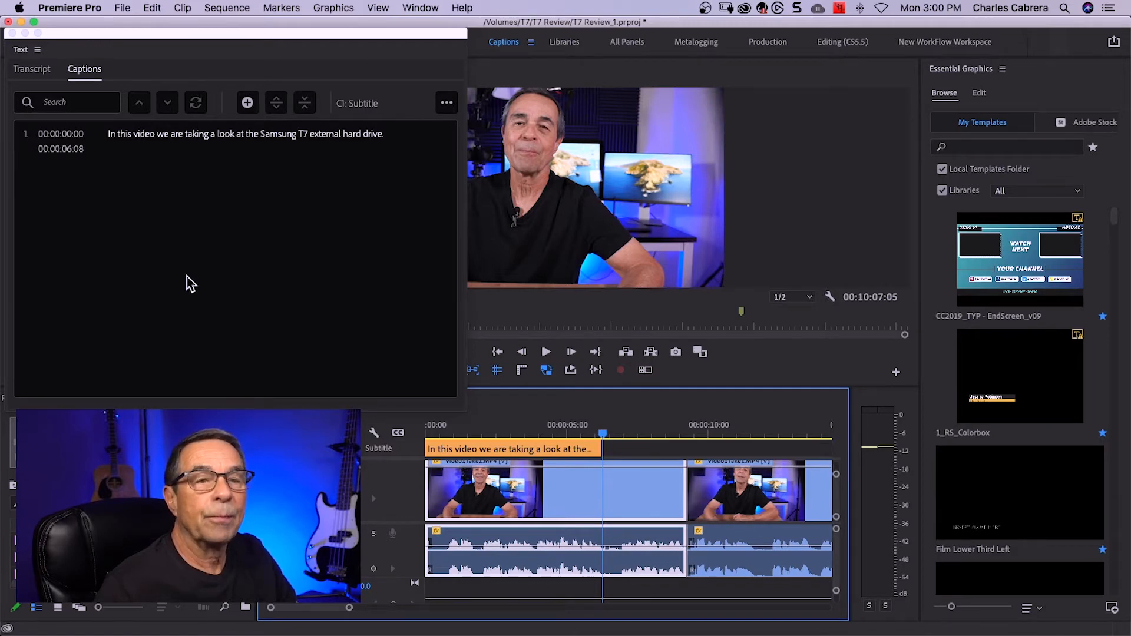
Delete the Subtitle caption track from the timeline
{"action": "left_click", "coordinate": [427, 449]}
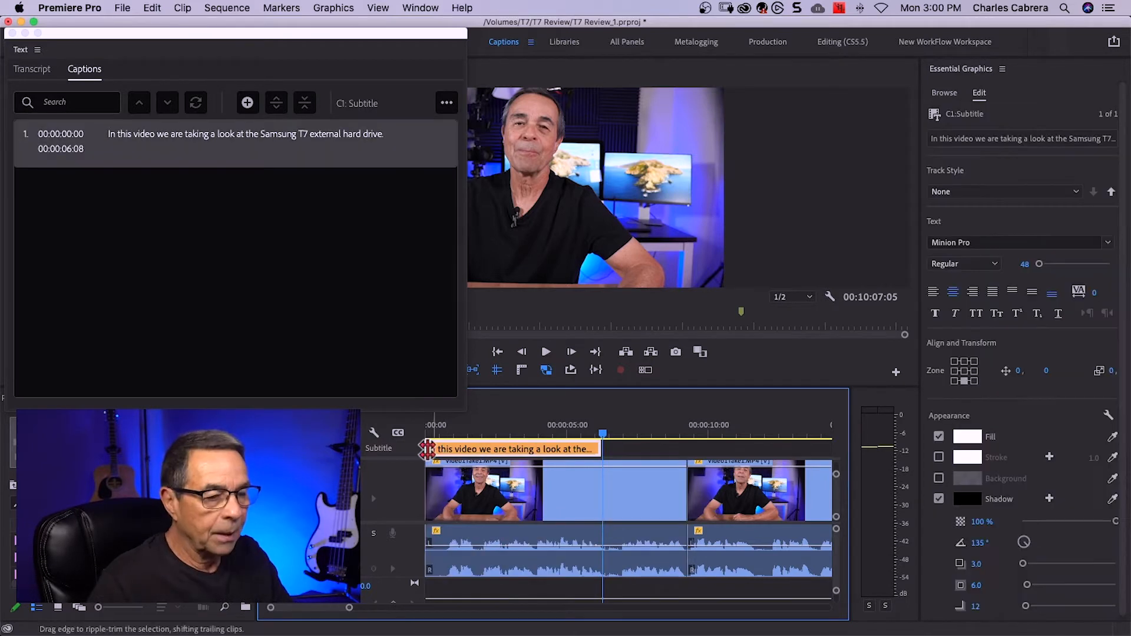
{"action": "right_click", "coordinate": [402, 448]}
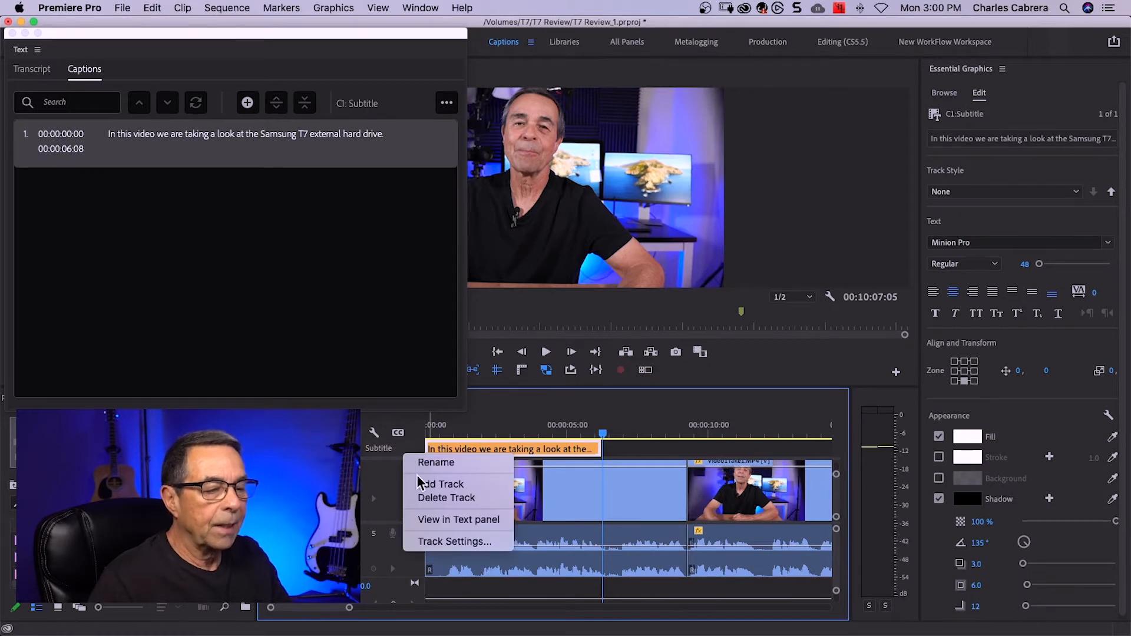
{"action": "left_click", "coordinate": [446, 498]}
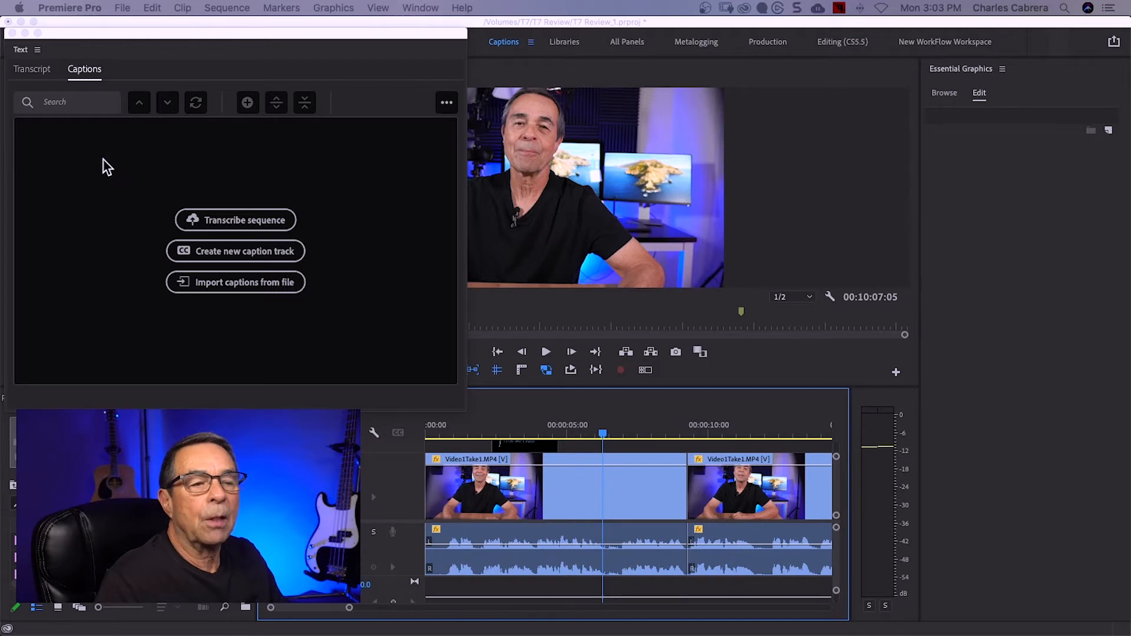
Transcribe the sequence from the Audio 1 track with the language set to English
{"action": "left_click", "coordinate": [228, 226]}
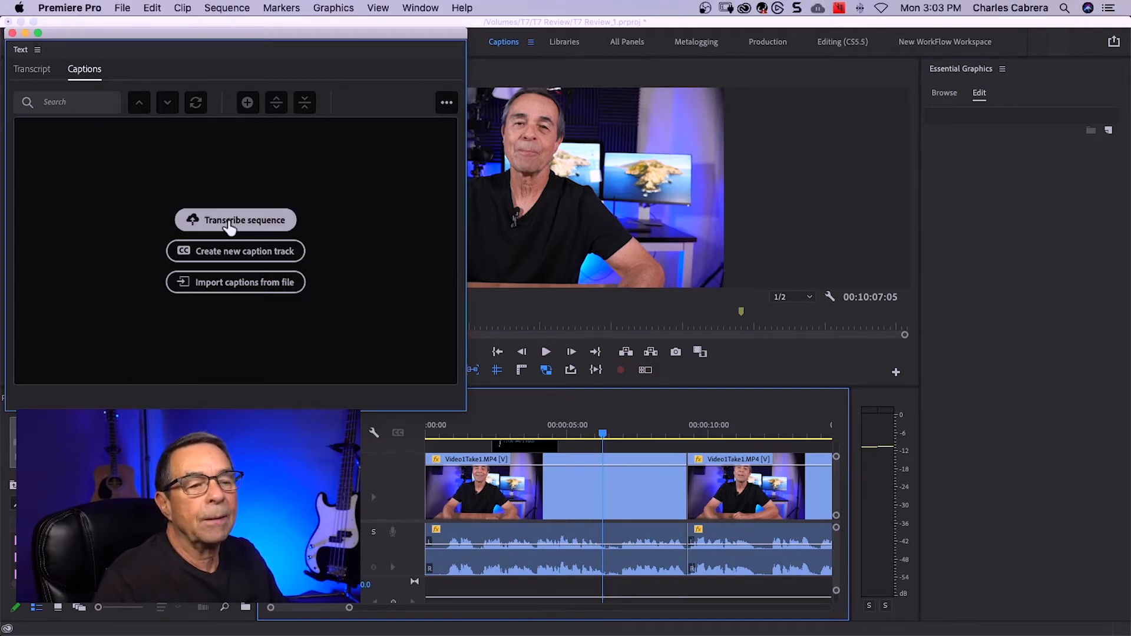
{"action": "left_click", "coordinate": [229, 227]}
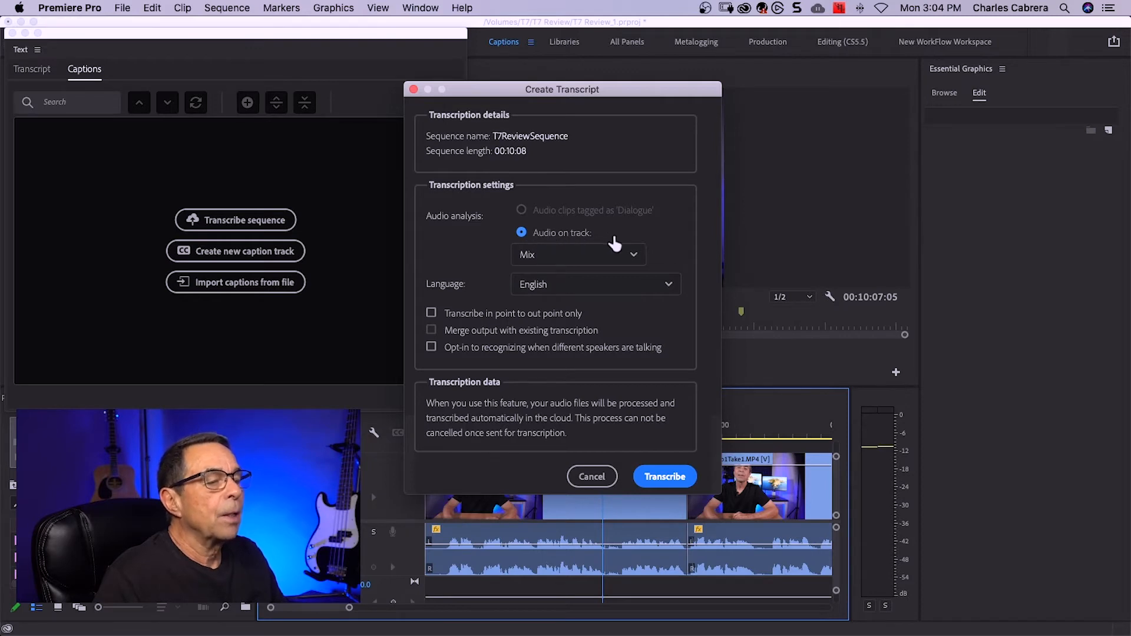
{"action": "left_click", "coordinate": [633, 257]}
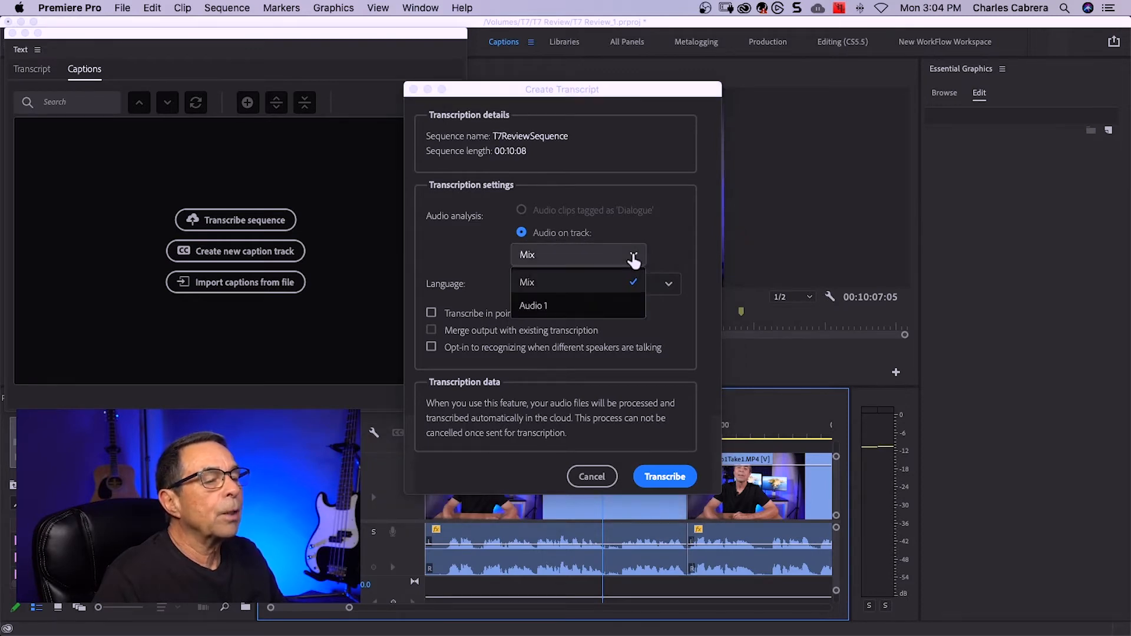
{"action": "left_click", "coordinate": [567, 306]}
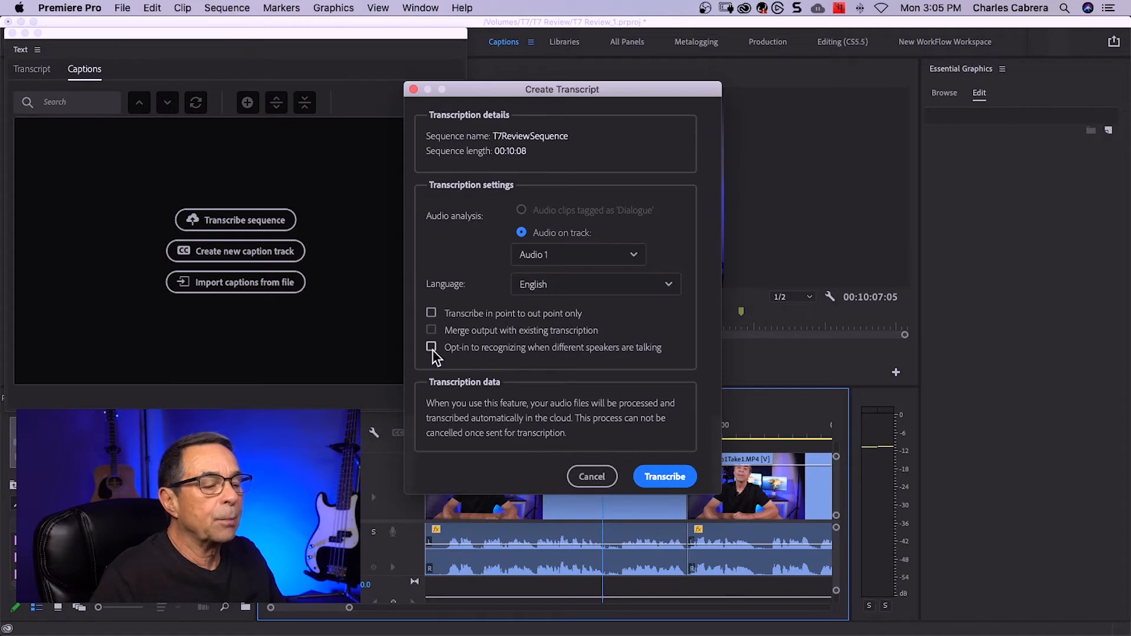
{"action": "left_click", "coordinate": [669, 286]}
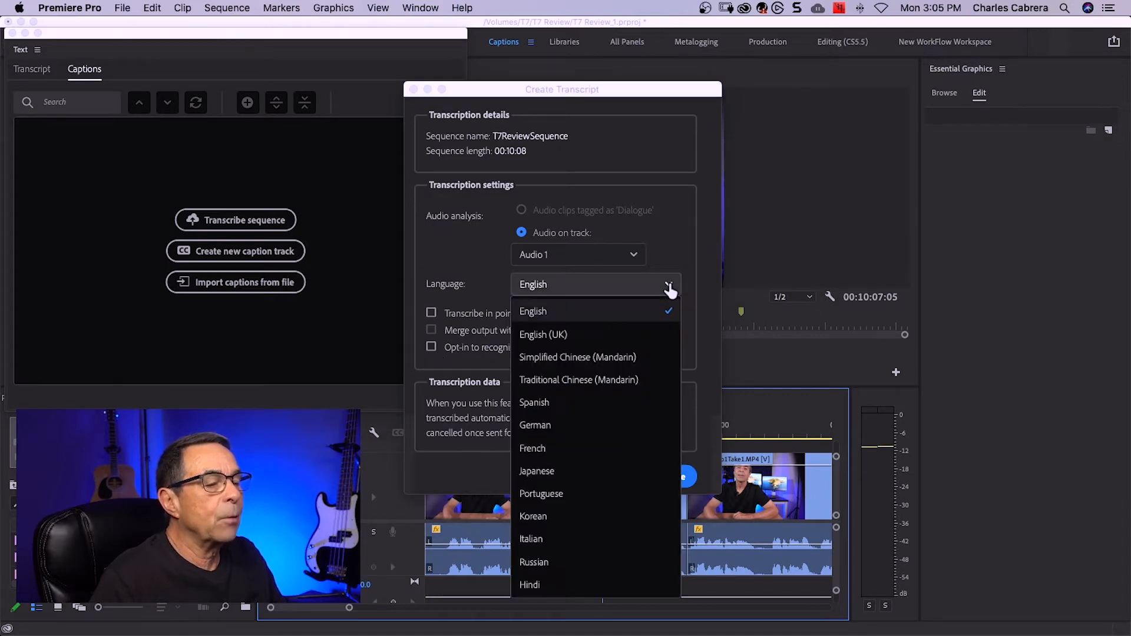
{"action": "left_click", "coordinate": [669, 286]}
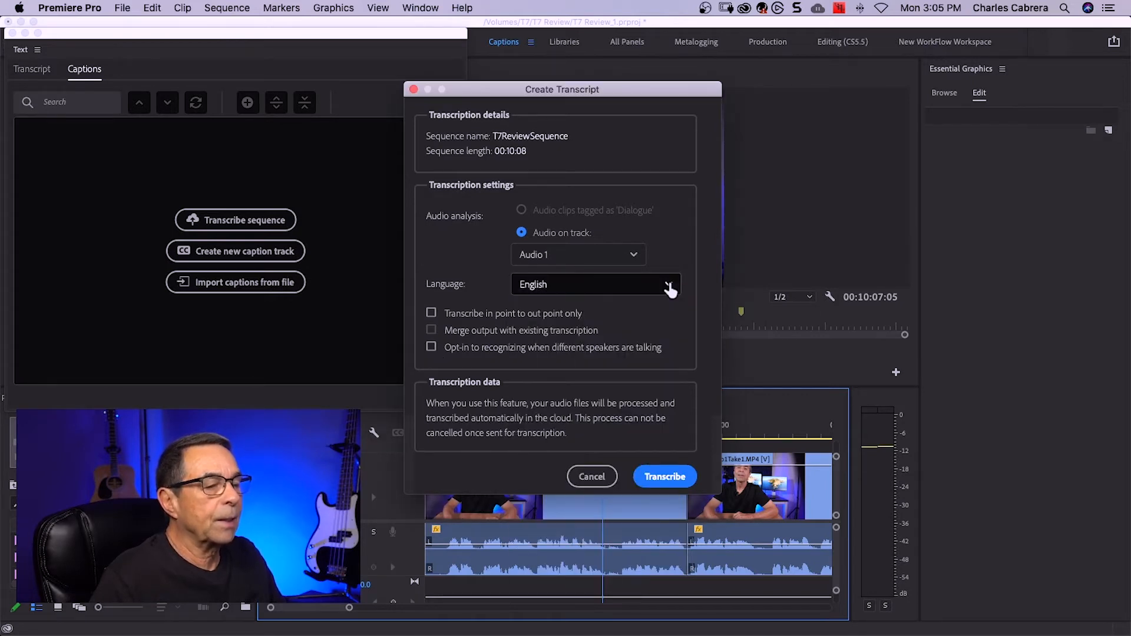
{"action": "left_click", "coordinate": [654, 475]}
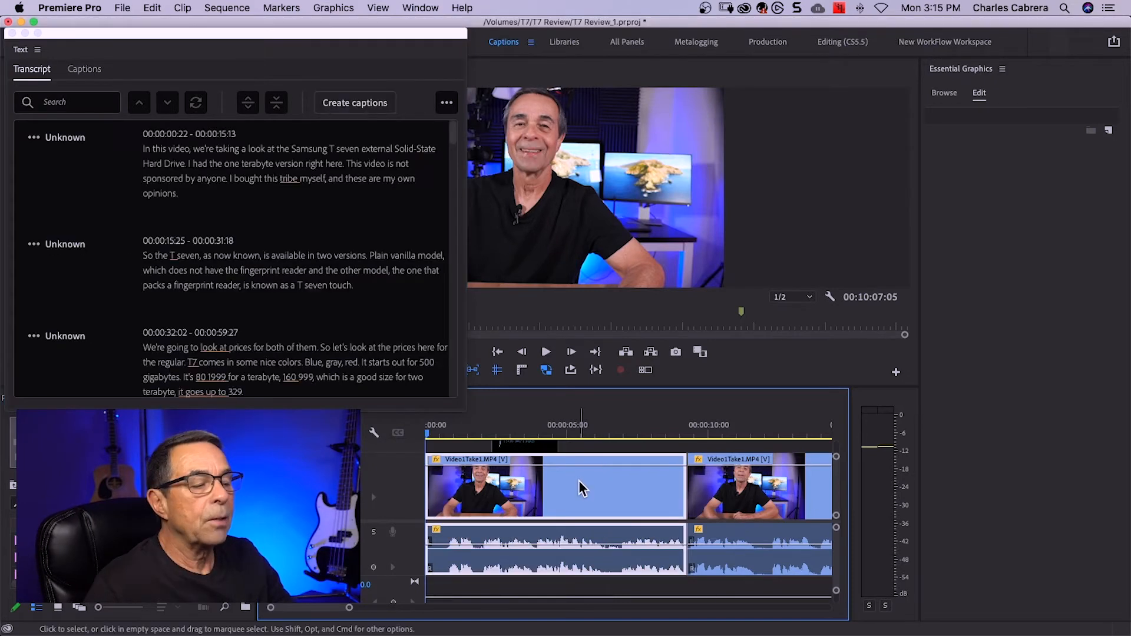
Play the sequence from the start at a lower volume to compare the speech with the transcript
{"action": "key", "text": "space"}
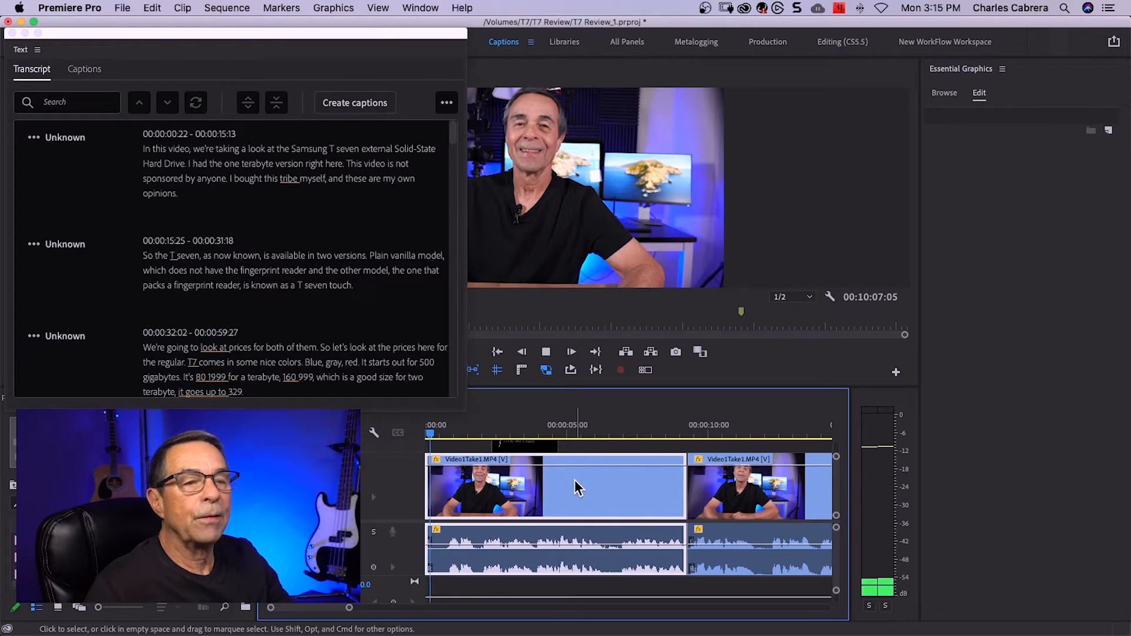
{"action": "key", "text": "XF86AudioLowerVolume"}
{"action": "key", "text": "XF86AudioLowerVolume"}
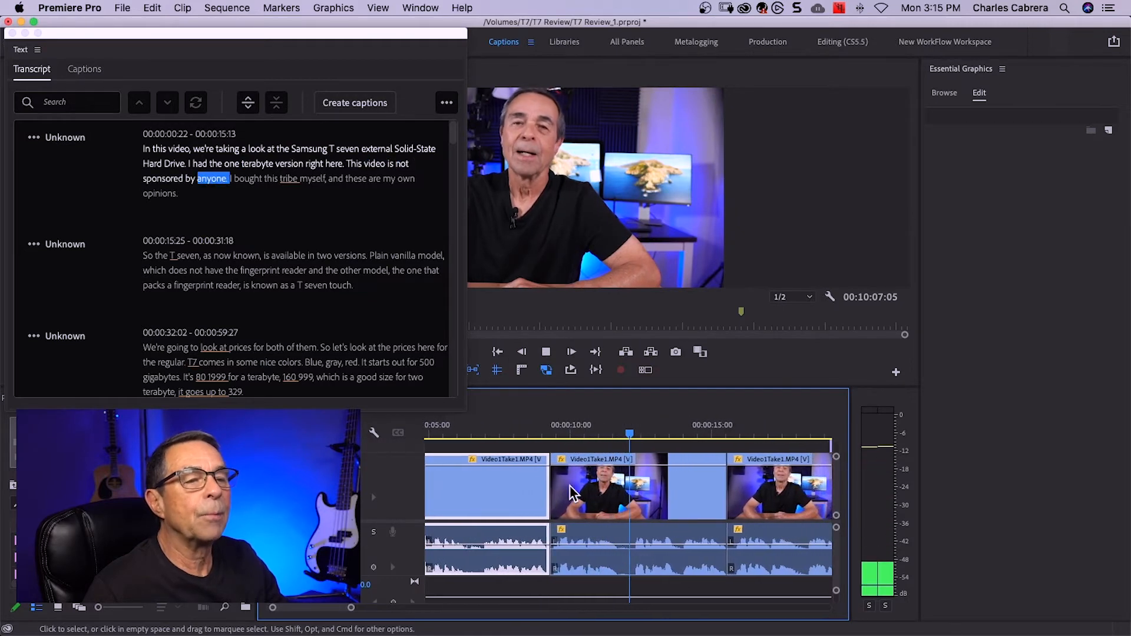
{"action": "key", "text": "space"}
{"action": "left_click", "coordinate": [62, 138]}
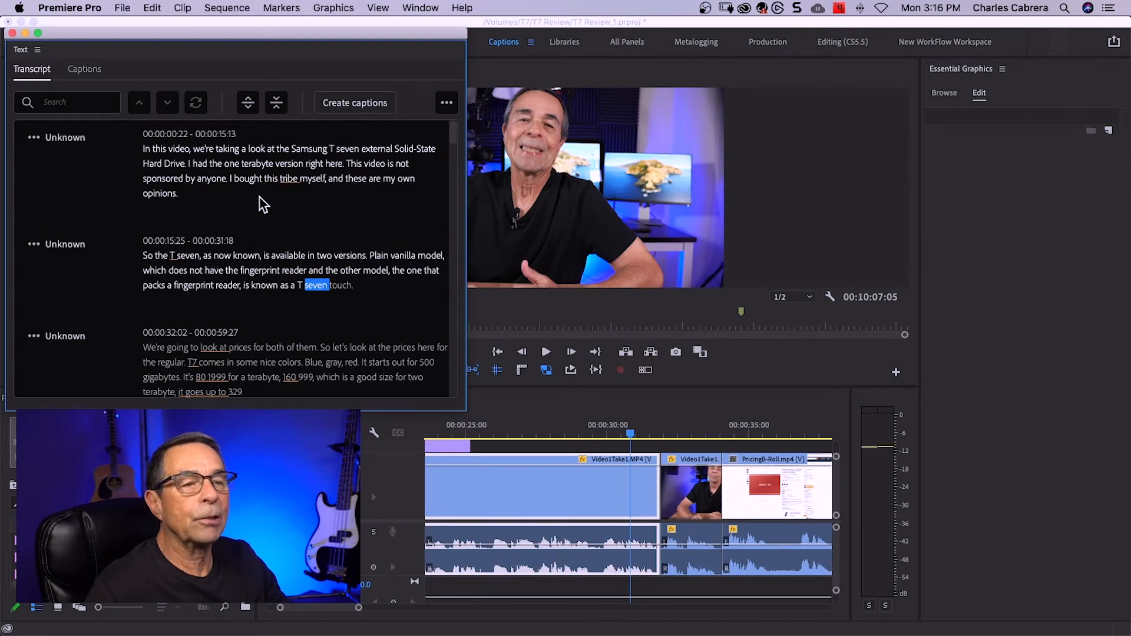
Search the transcript for the phrase "T seven", copied from the paragraph starting at 00:00:15:25
{"action": "scroll", "coordinate": [312, 288], "scroll_direction": "down", "scroll_amount": 1}
{"action": "double_click", "coordinate": [312, 271]}
{"action": "left_click", "coordinate": [312, 271]}
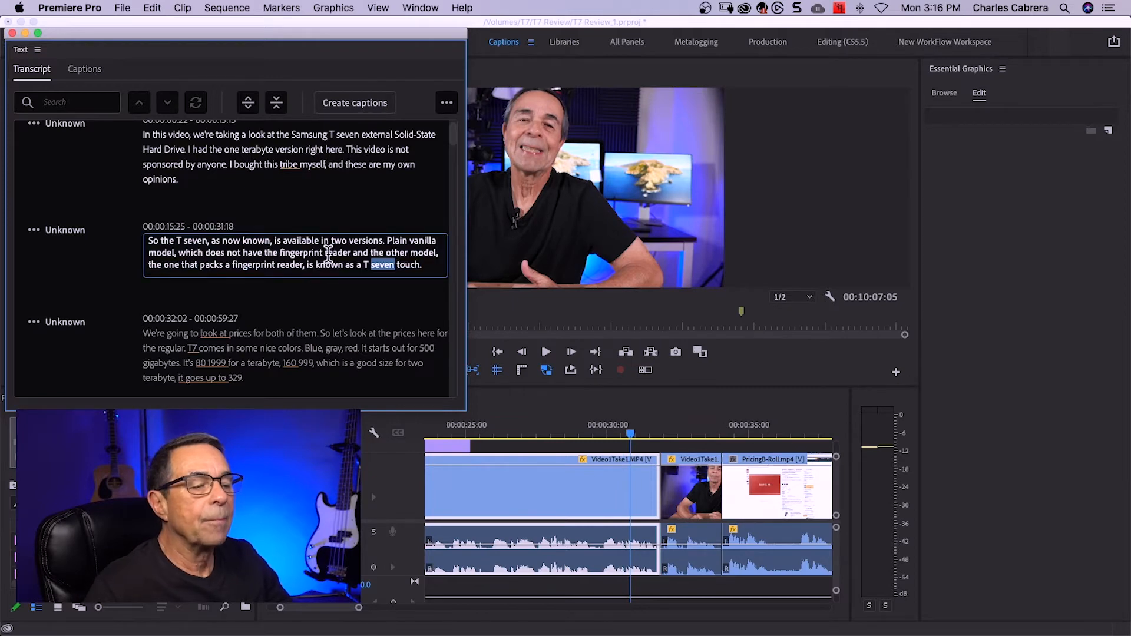
{"action": "left_click_drag", "start_coordinate": [362, 265], "coordinate": [398, 266]}
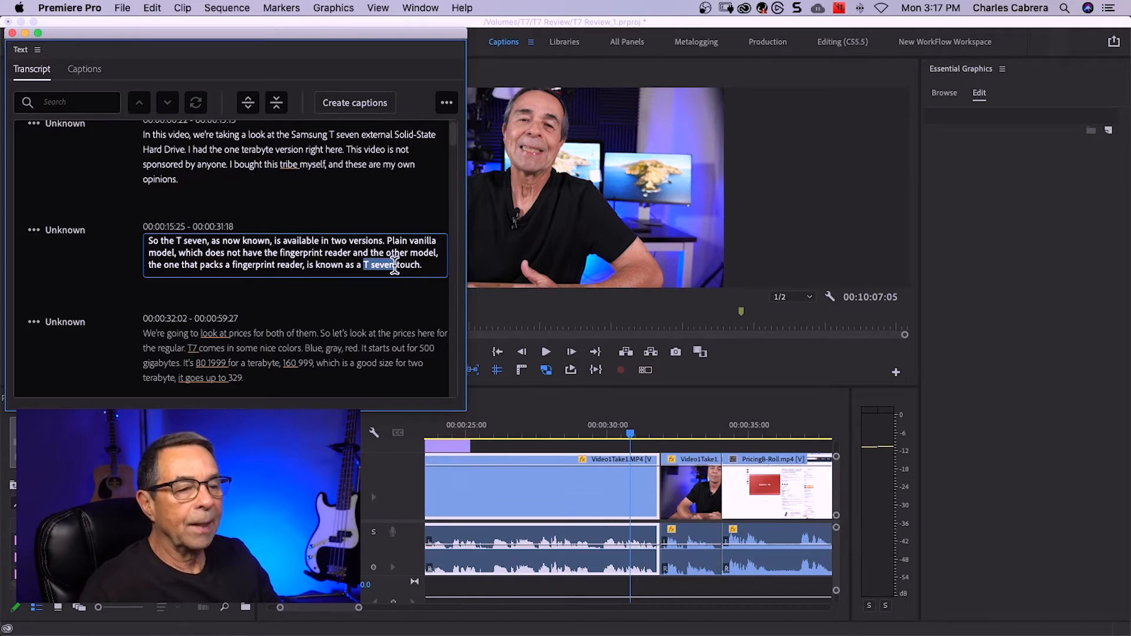
{"action": "left_click", "coordinate": [365, 265]}
{"action": "left_click_drag", "start_coordinate": [366, 265], "coordinate": [393, 268]}
{"action": "key", "text": "super+c"}
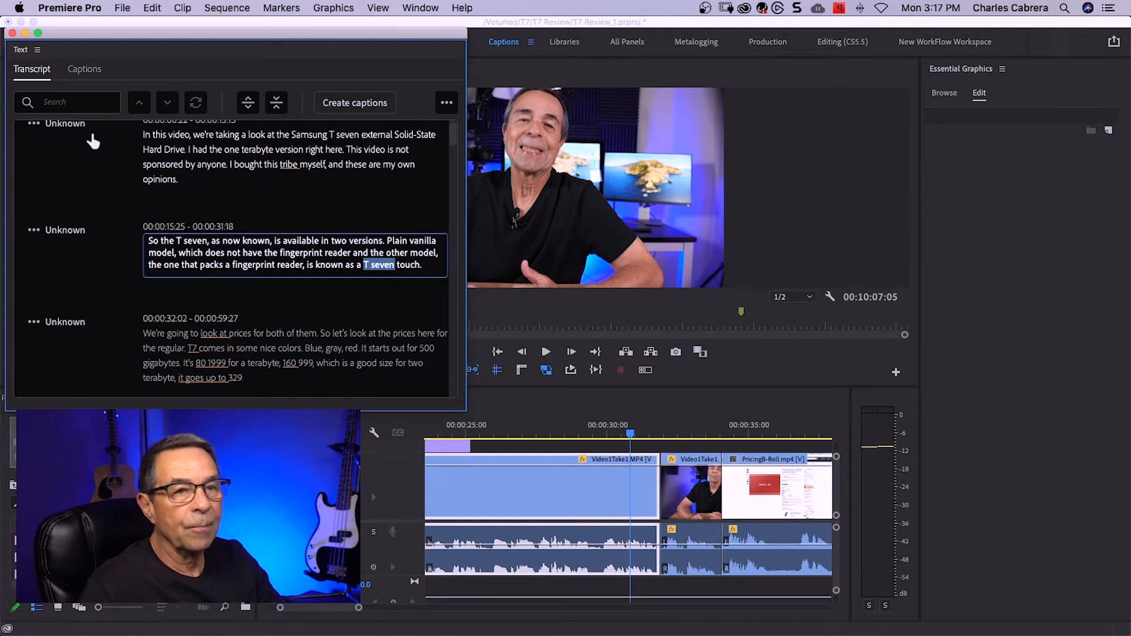
{"action": "left_click", "coordinate": [76, 103]}
{"action": "key", "text": "super+v"}
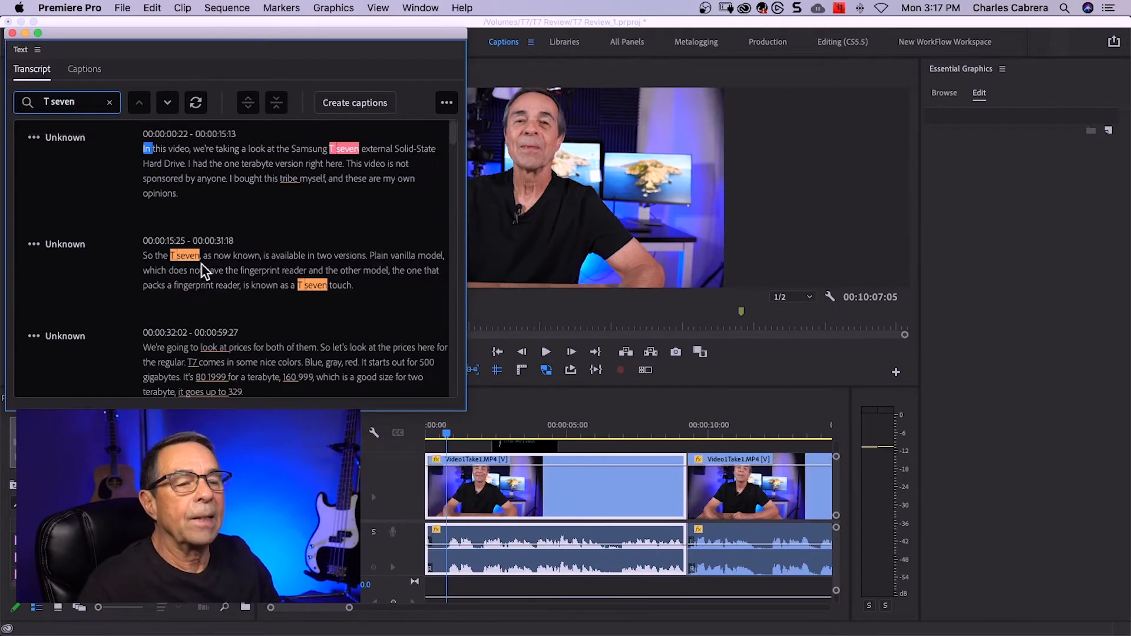
Step through the "T seven" matches in the transcript and return to the first one
{"action": "left_click", "coordinate": [168, 102]}
{"action": "left_click", "coordinate": [168, 103]}
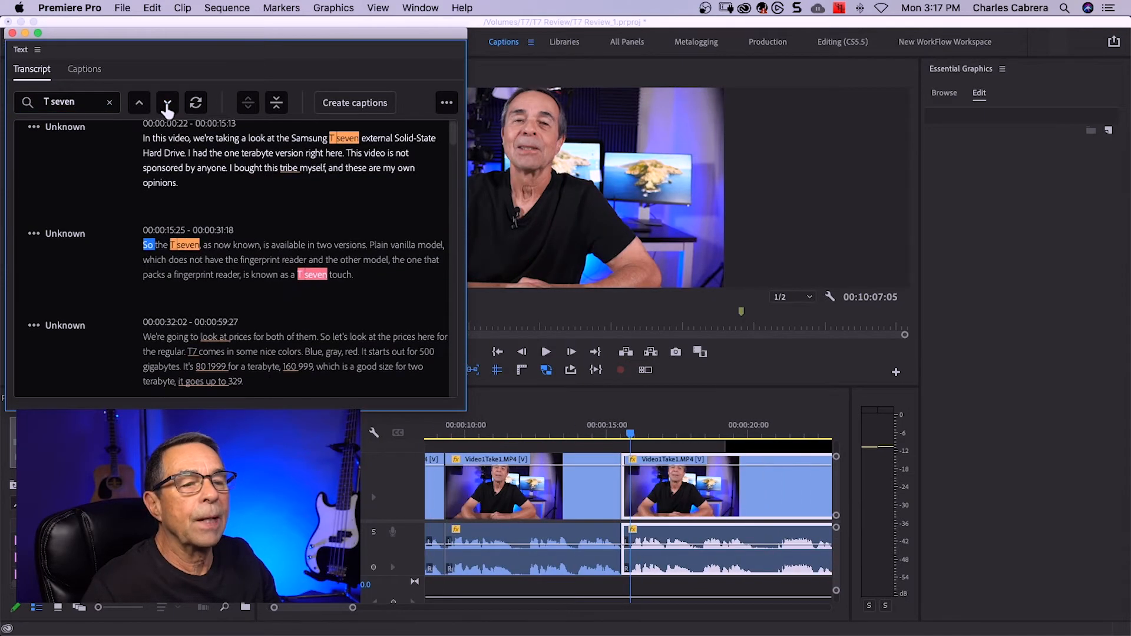
{"action": "left_click", "coordinate": [168, 103]}
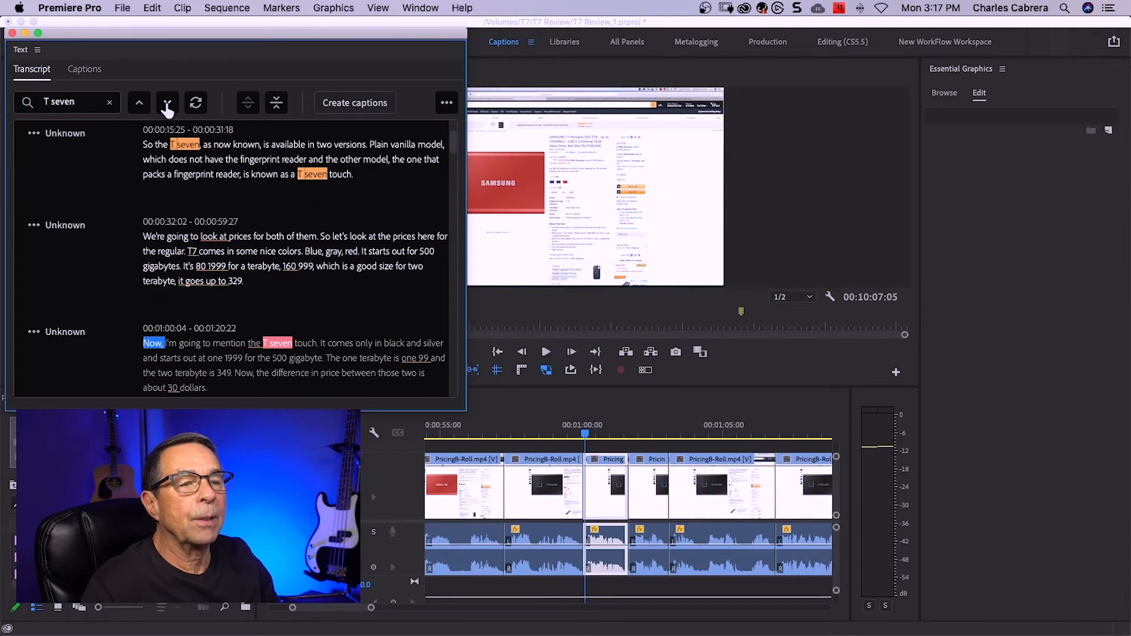
{"action": "left_click", "coordinate": [168, 105]}
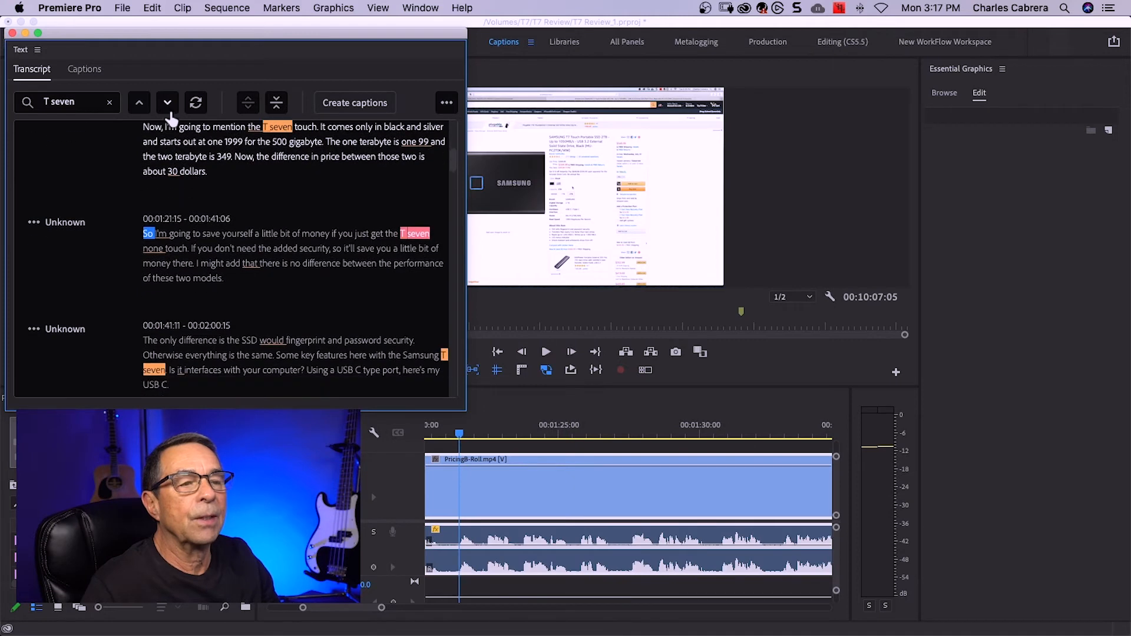
{"action": "left_click", "coordinate": [139, 104]}
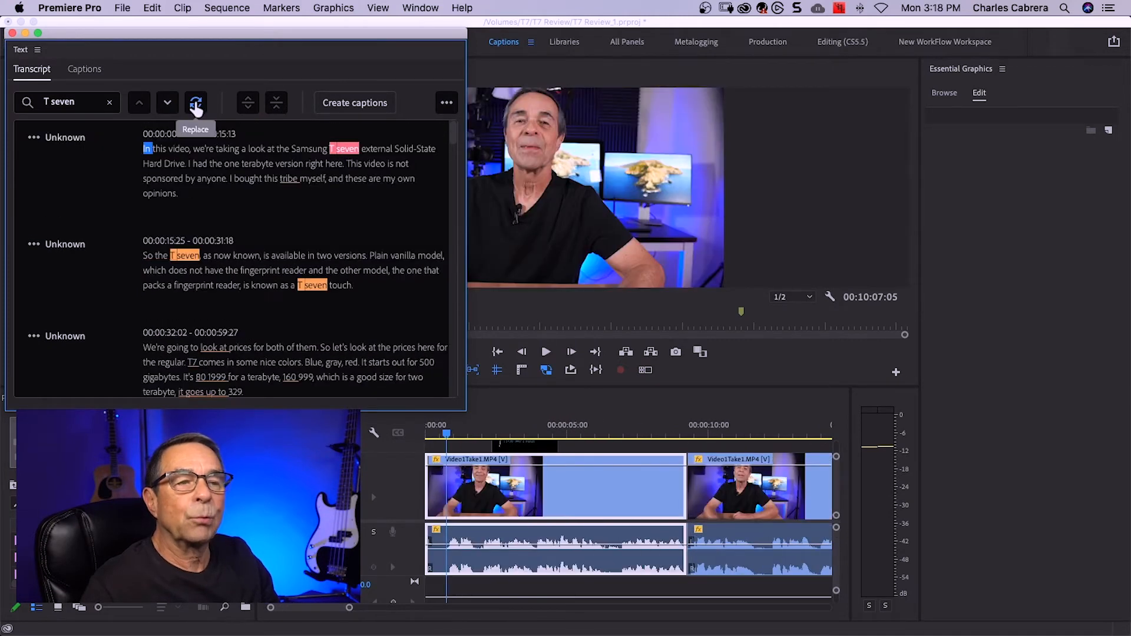
Replace every "T seven" in the transcript with "T7"
{"action": "left_click", "coordinate": [196, 105]}
{"action": "left_click", "coordinate": [131, 129]}
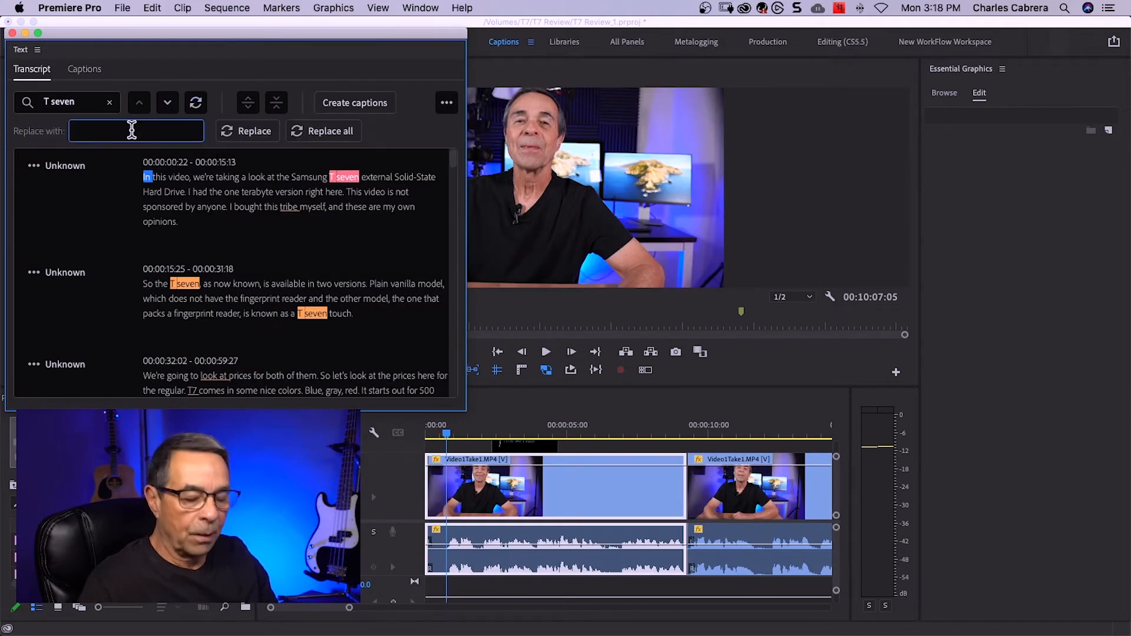
{"action": "type", "text": "T7"}
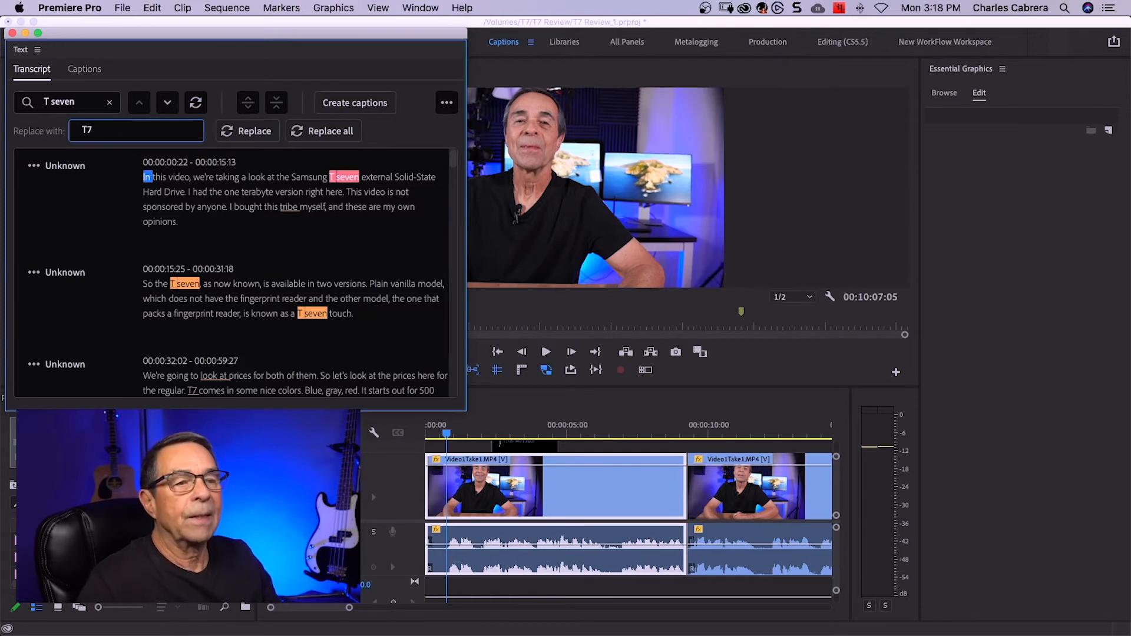
{"action": "left_click", "coordinate": [321, 132]}
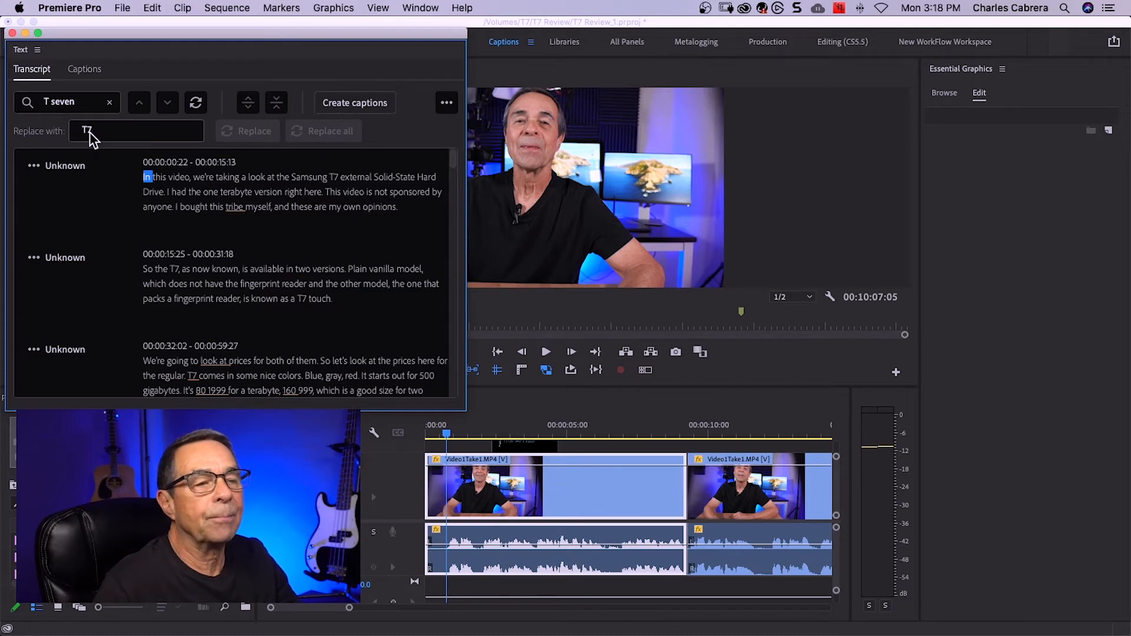
Split the first transcript paragraph before "This video is not sponsored by anyone" and look through the remaining paragraphs
{"action": "double_click", "coordinate": [310, 196]}
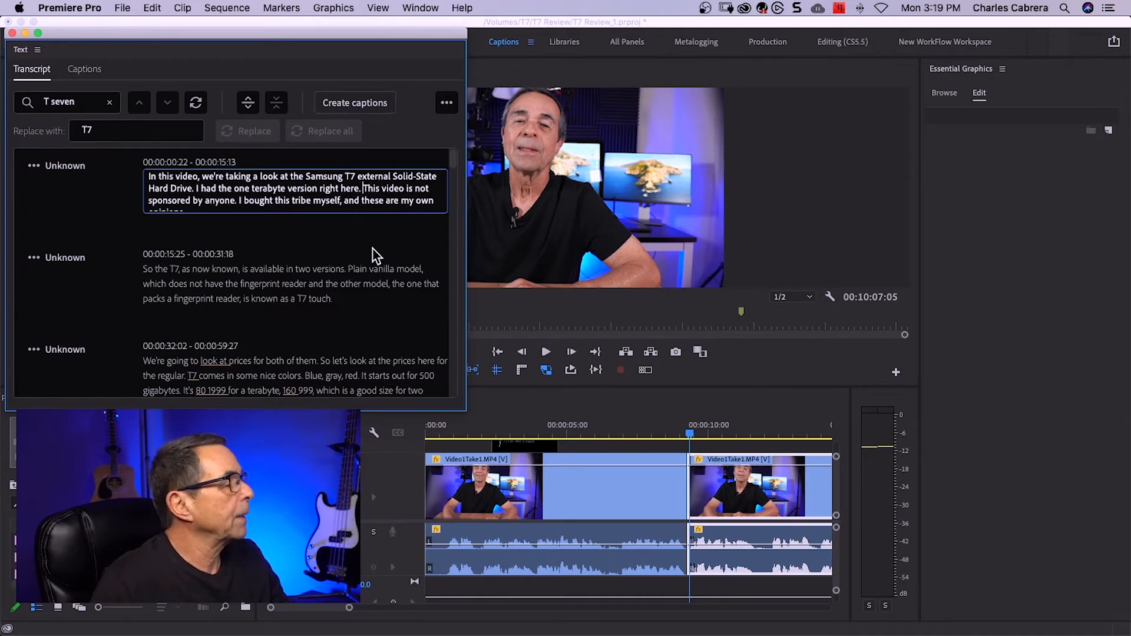
{"action": "left_click", "coordinate": [248, 104]}
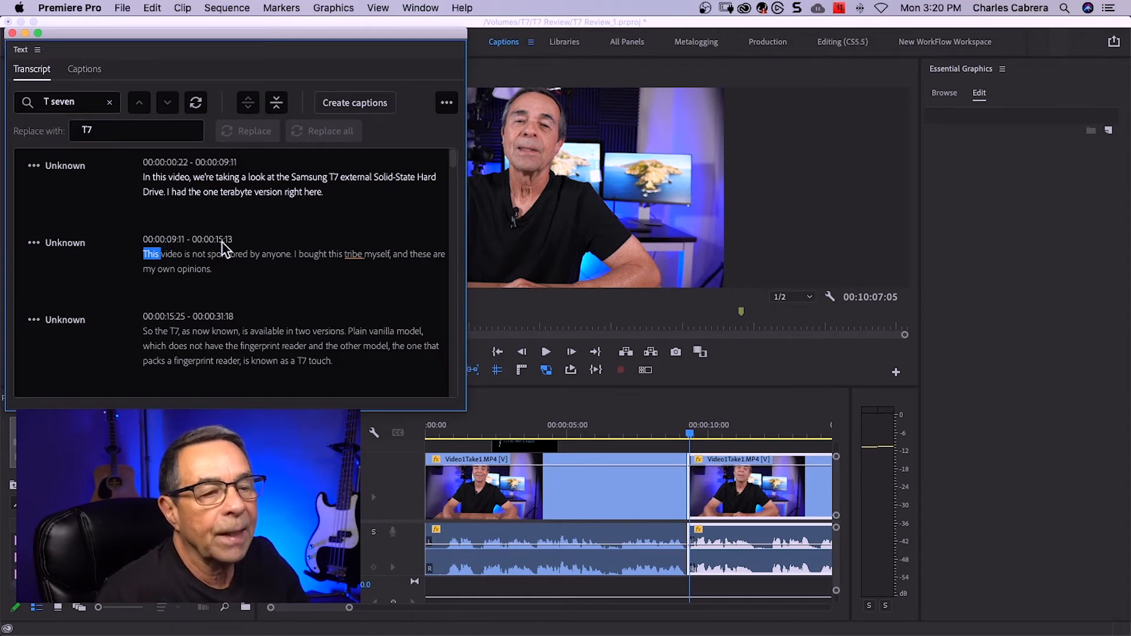
{"action": "scroll", "coordinate": [323, 311], "scroll_direction": "down", "scroll_amount": 10}
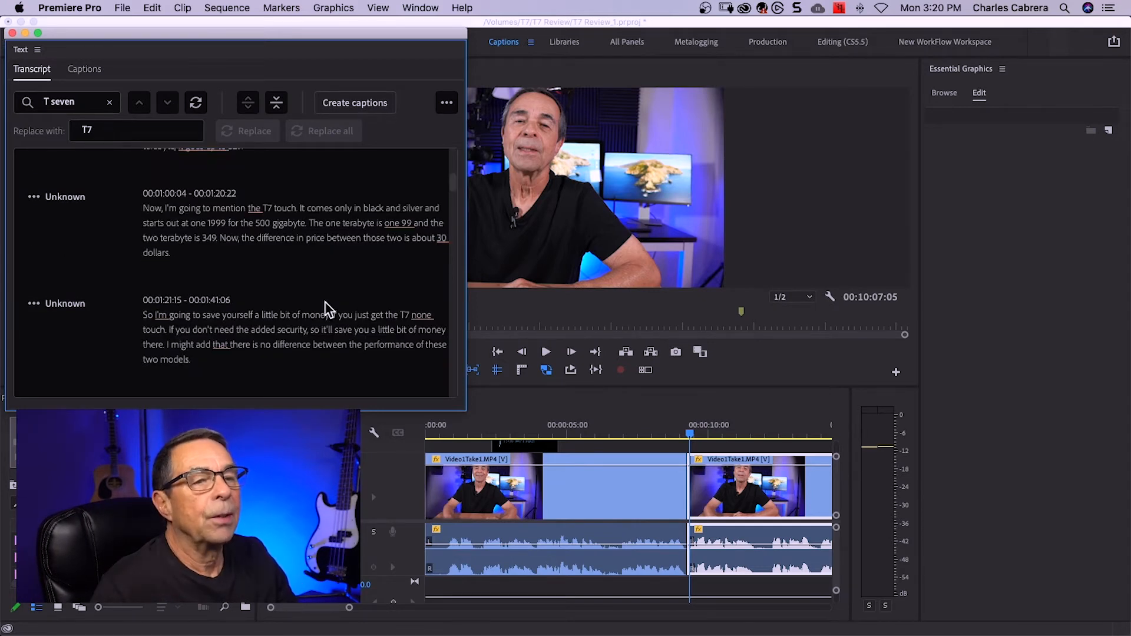
{"action": "scroll", "coordinate": [324, 302], "scroll_direction": "down", "scroll_amount": 10}
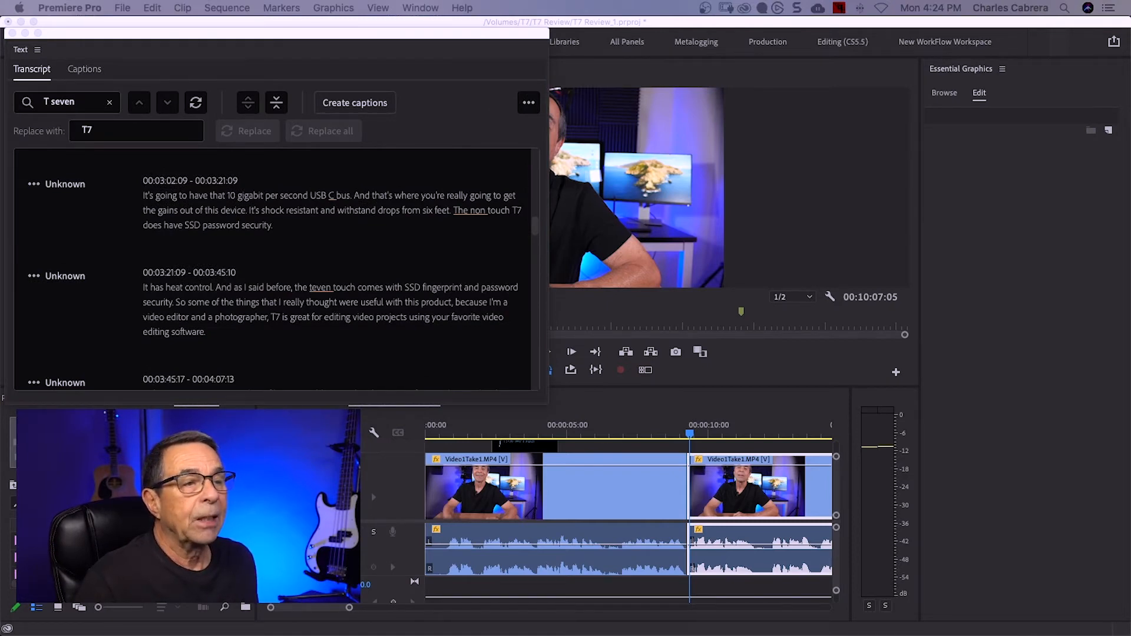
Create captions from the sequence transcript with the Subtitle Default preset, 42 characters maximum, 3 seconds minimum duration, no gap and double lines
{"action": "left_click", "coordinate": [352, 109]}
{"action": "left_click", "coordinate": [353, 105]}
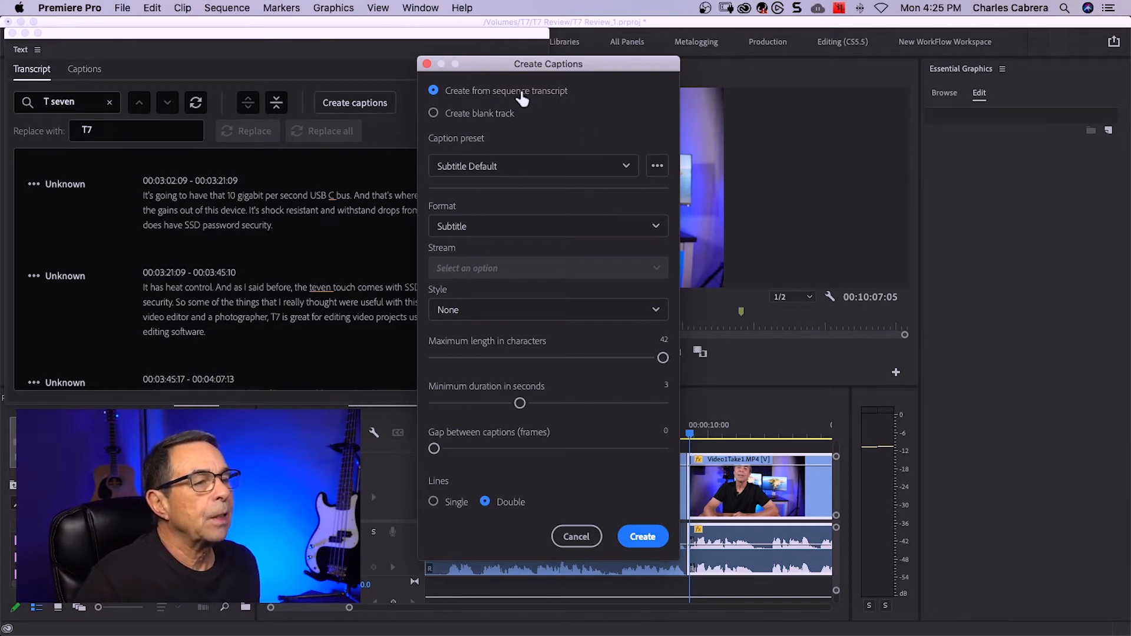
{"action": "left_click", "coordinate": [628, 167]}
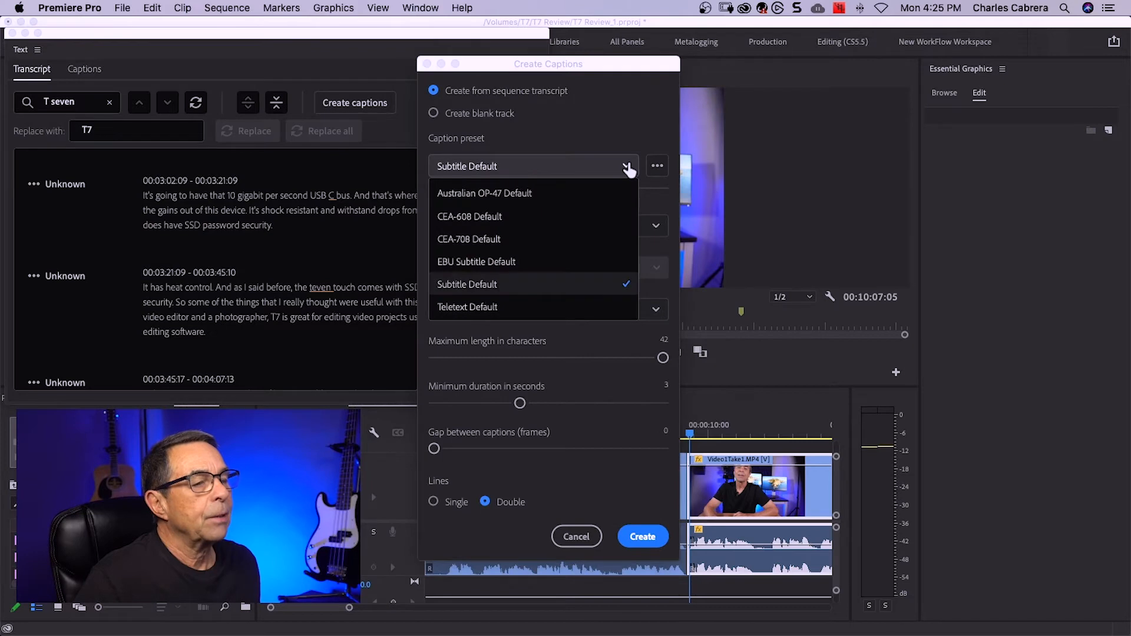
{"action": "left_click", "coordinate": [629, 168]}
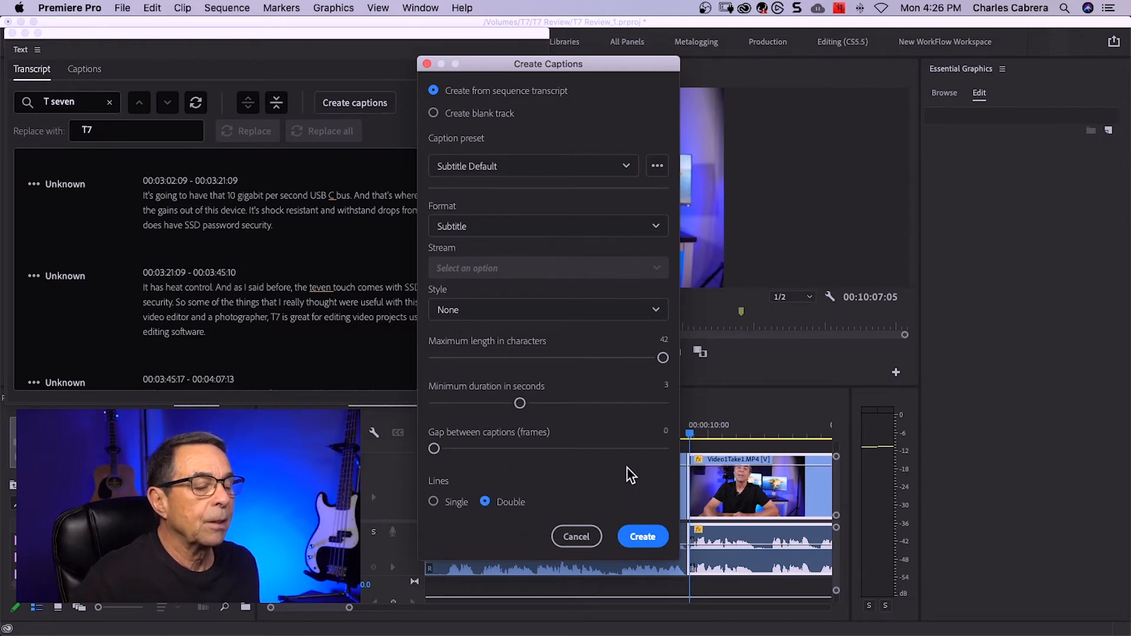
{"action": "left_click", "coordinate": [642, 536]}
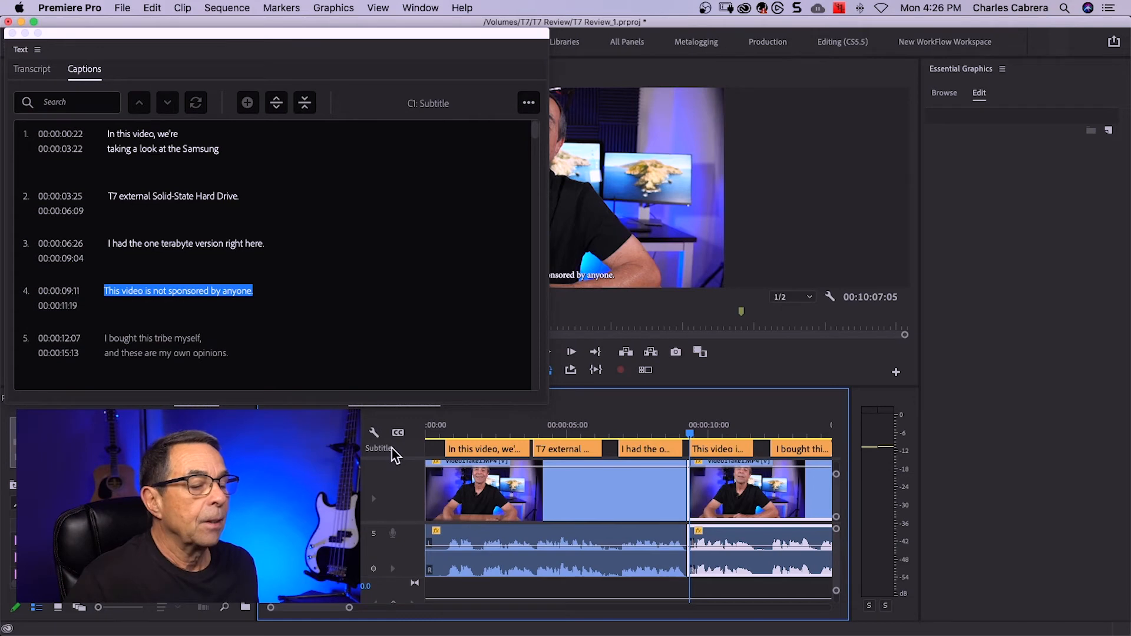
Play the captioned sequence from the start and inspect the third and fourth captions in the caption list and the video preview
{"action": "left_click", "coordinate": [472, 447]}
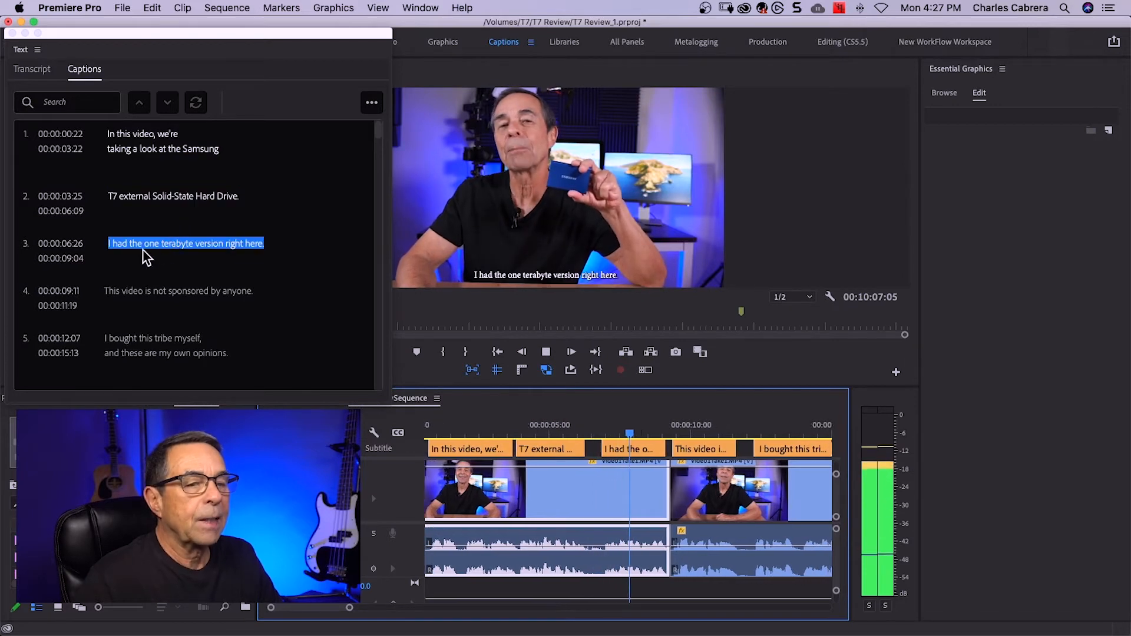
{"action": "left_click", "coordinate": [306, 215]}
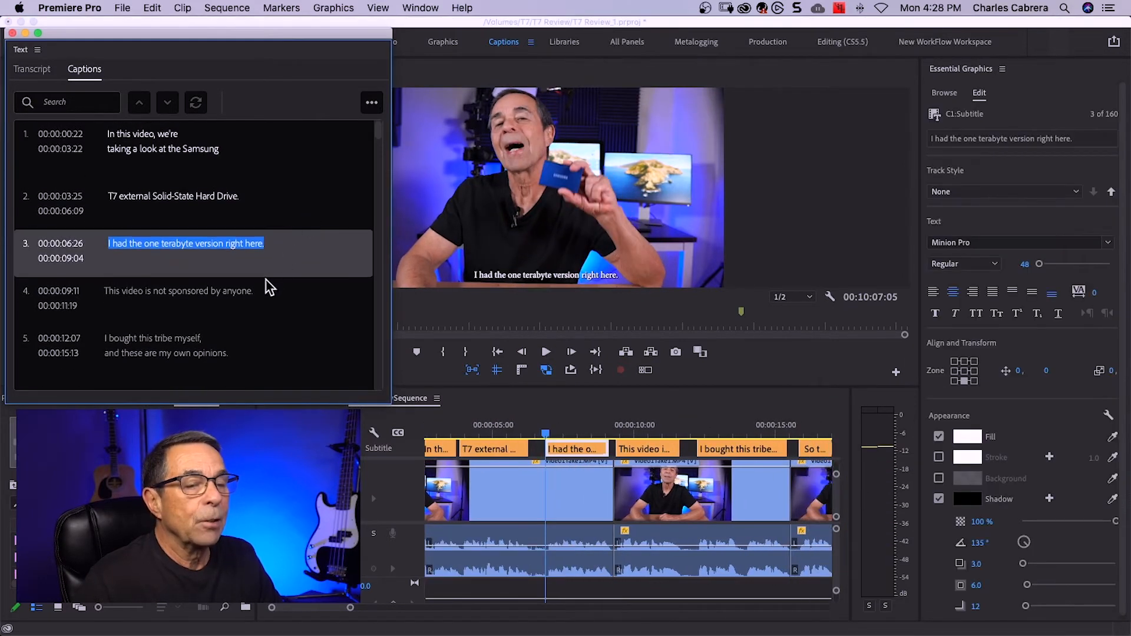
{"action": "left_click", "coordinate": [252, 289]}
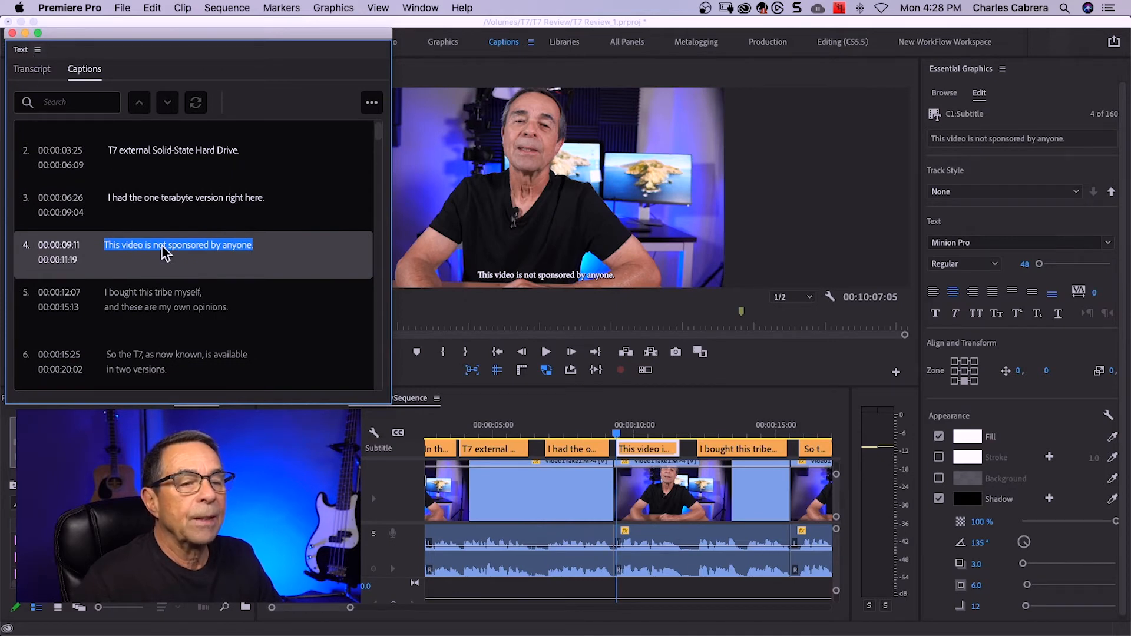
{"action": "left_click", "coordinate": [462, 281]}
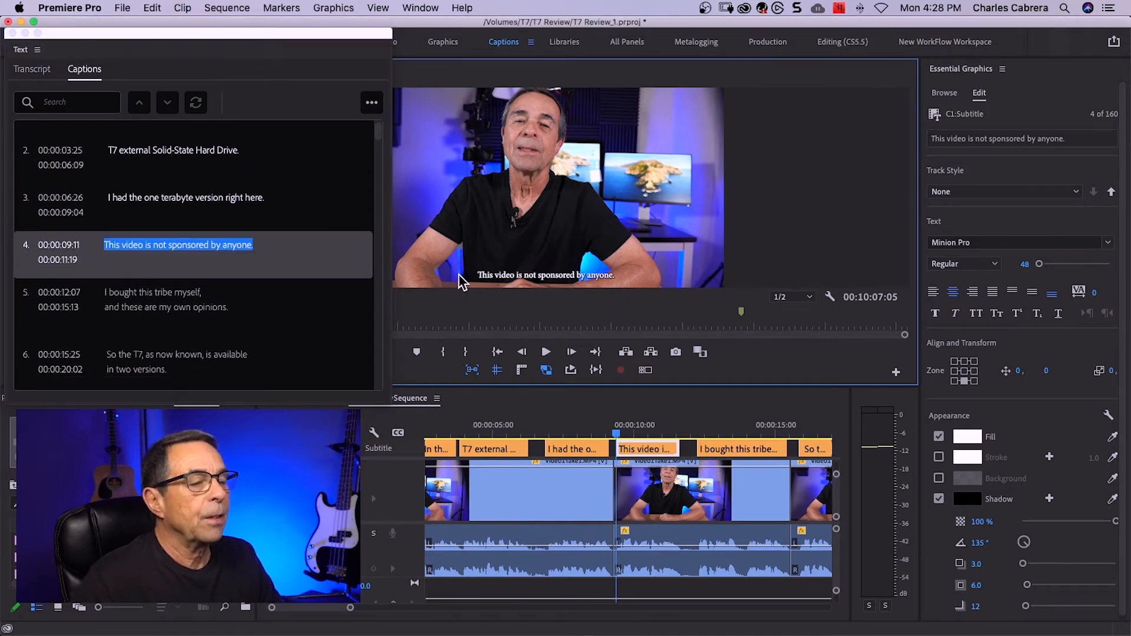
{"action": "left_click", "coordinate": [473, 274]}
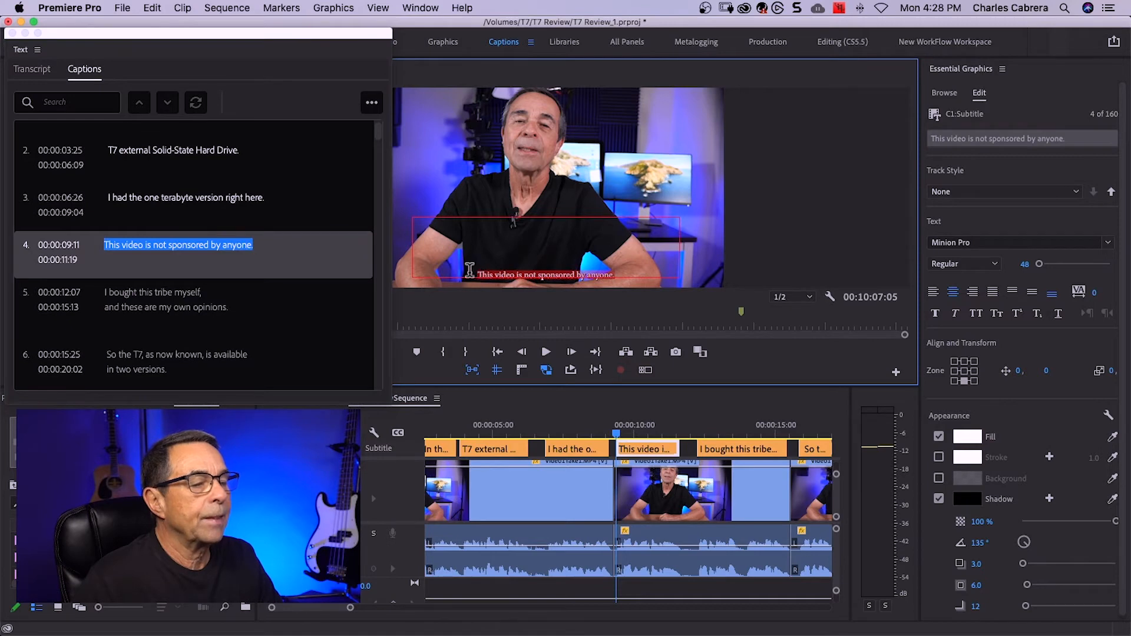
{"action": "left_click", "coordinate": [400, 272]}
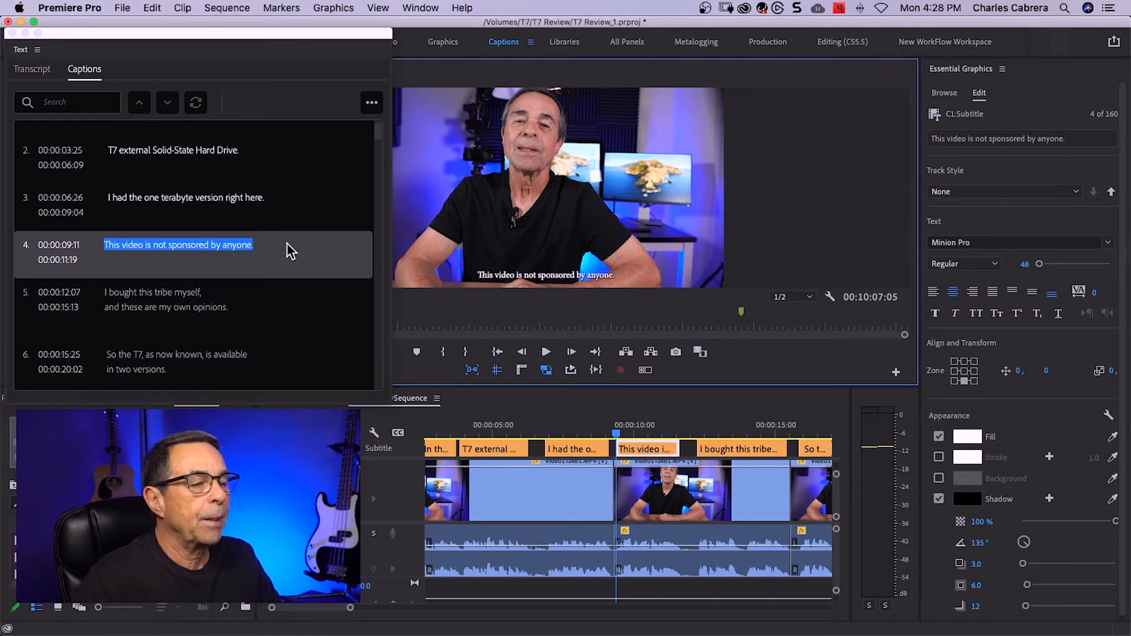
Extend the end of the caption "I had the one terabyte version right here." to 00:00:09:09 and view the caption options
{"action": "left_click", "coordinate": [570, 448]}
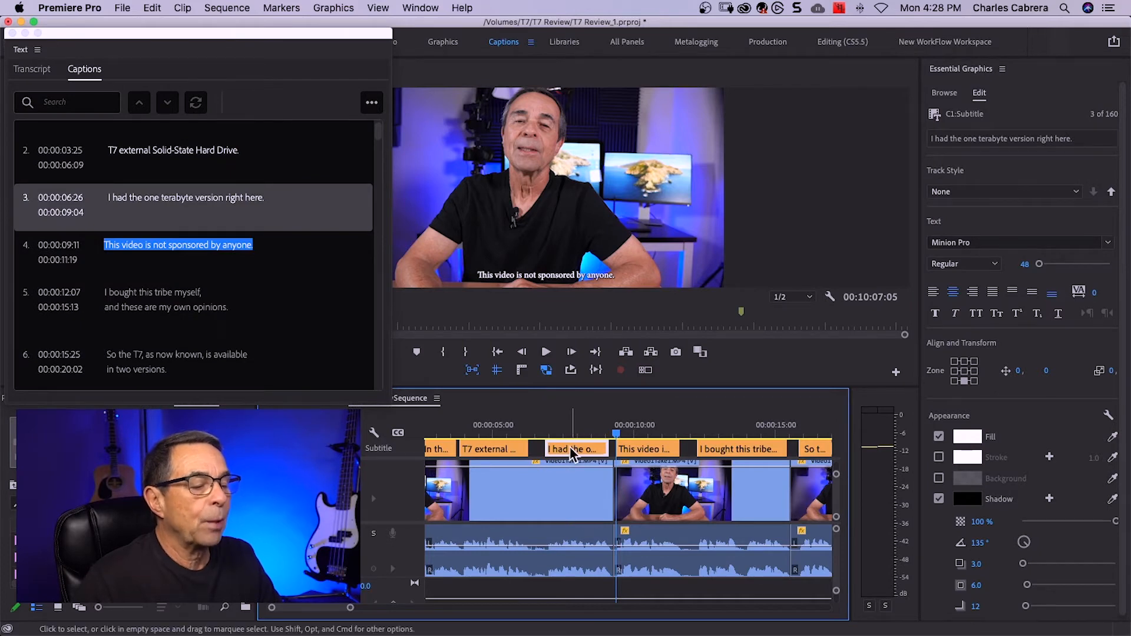
{"action": "left_click_drag", "start_coordinate": [608, 449], "coordinate": [613, 449]}
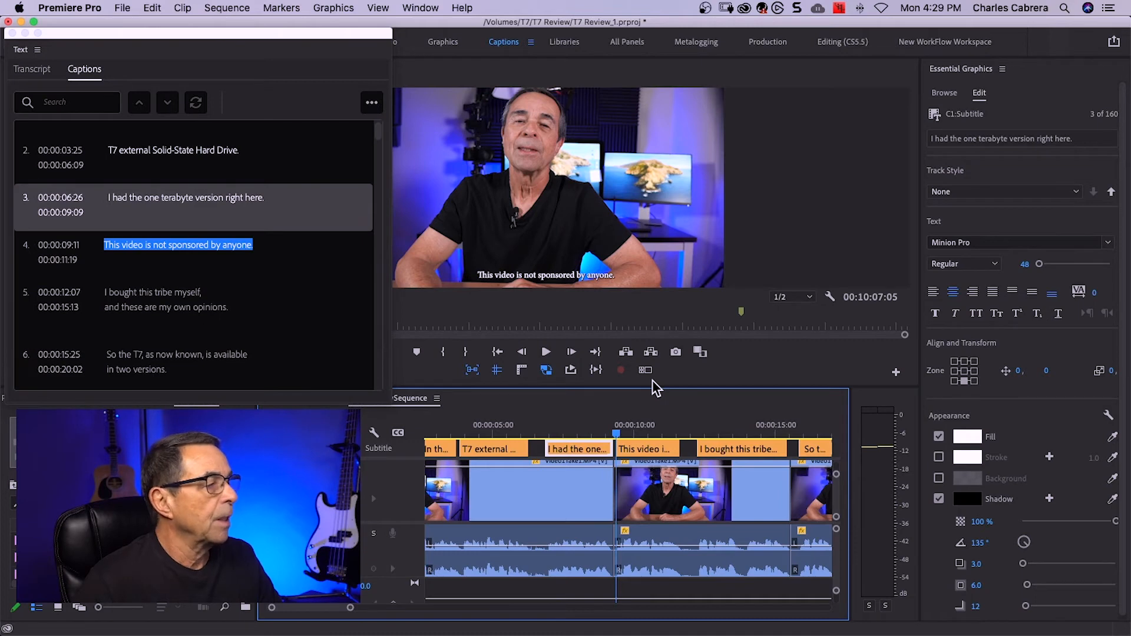
{"action": "left_click", "coordinate": [191, 78]}
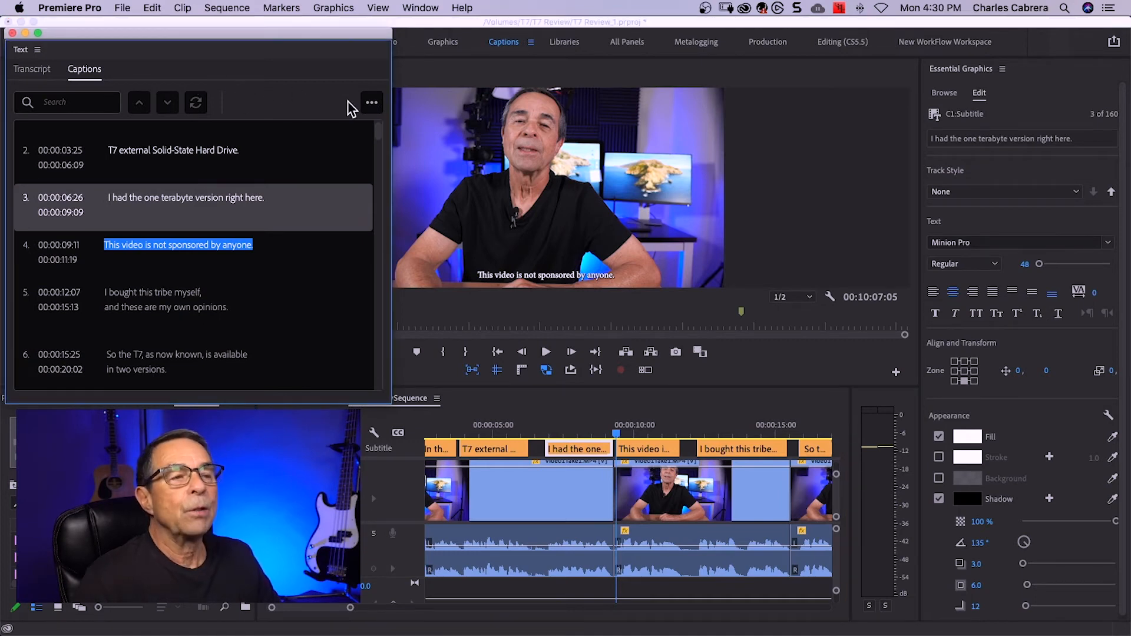
{"action": "left_click", "coordinate": [370, 106]}
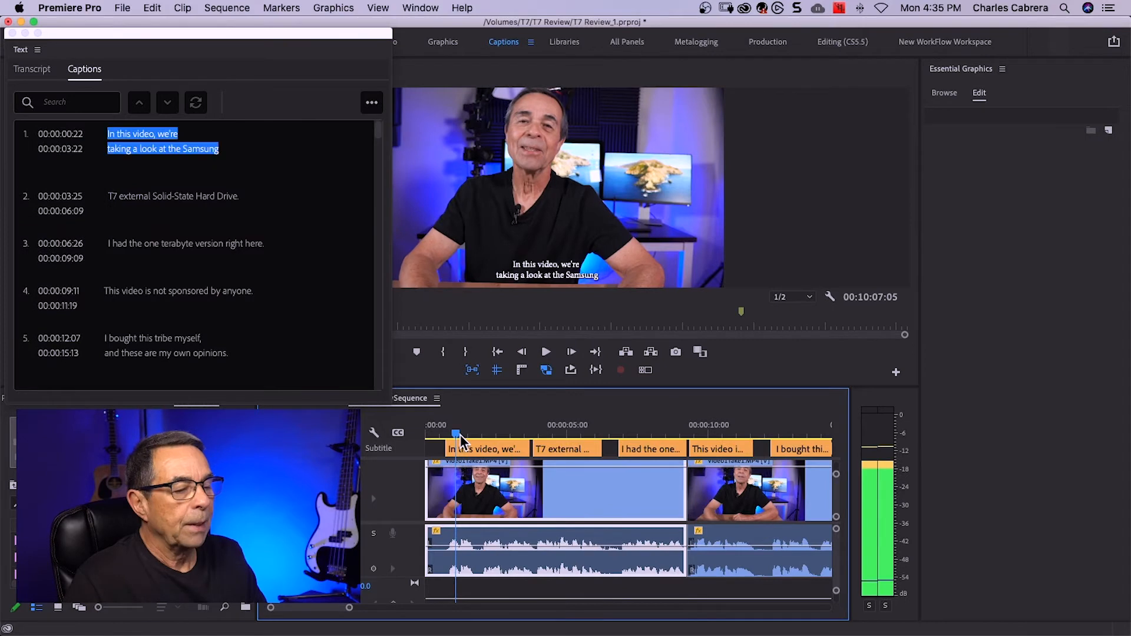
Set the first caption's font to Avenir Medium at size 55
{"action": "left_click", "coordinate": [470, 451]}
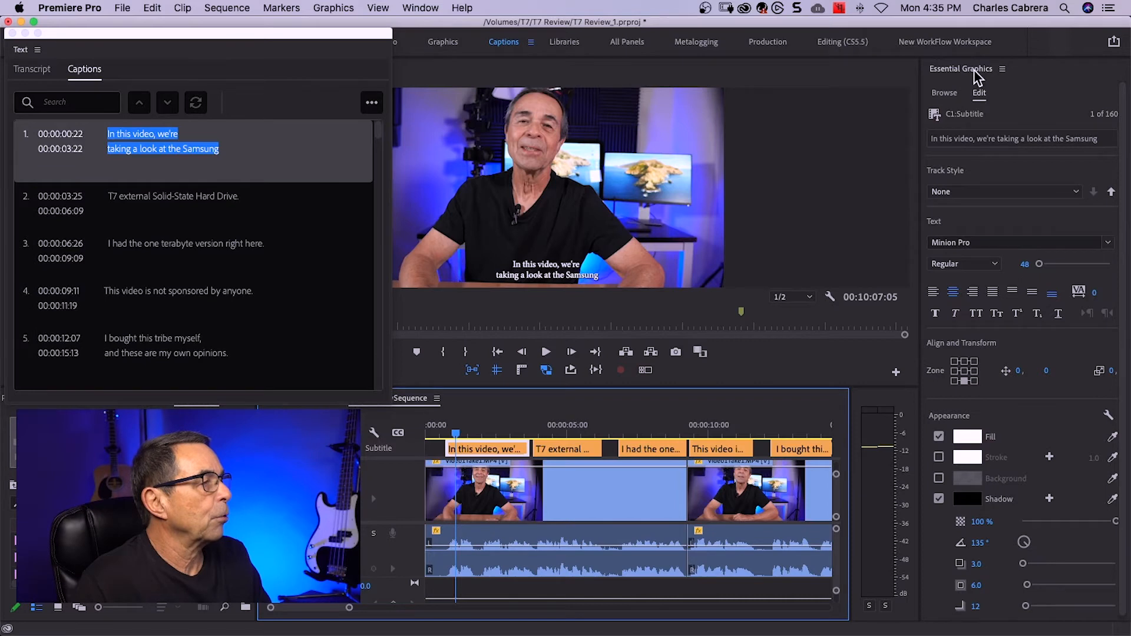
{"action": "left_click", "coordinate": [982, 92]}
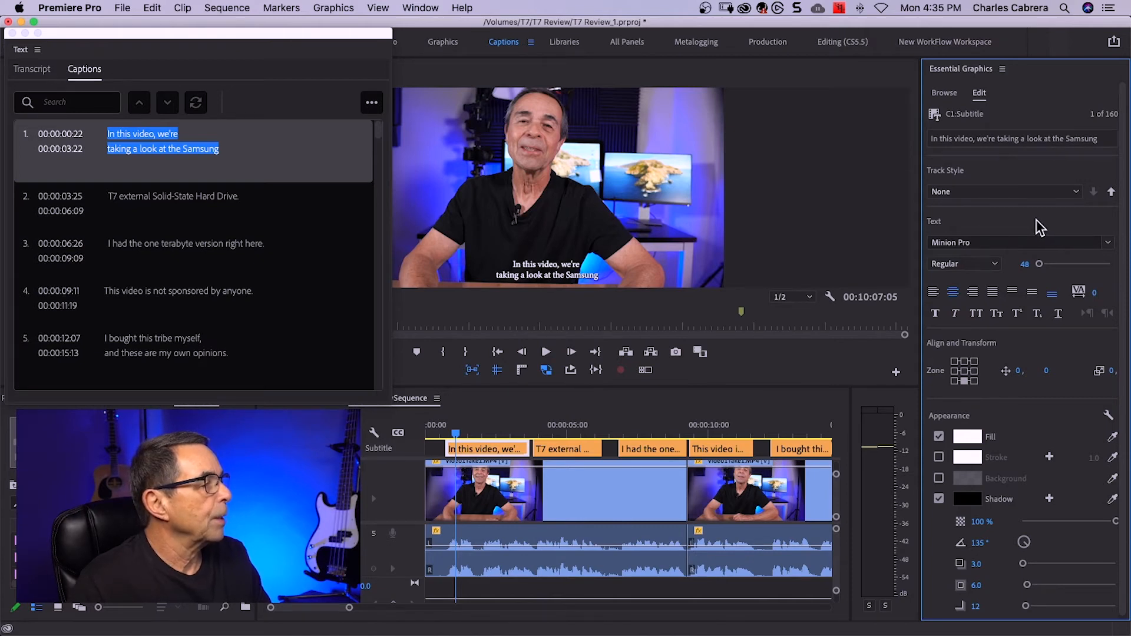
{"action": "left_click", "coordinate": [1108, 242]}
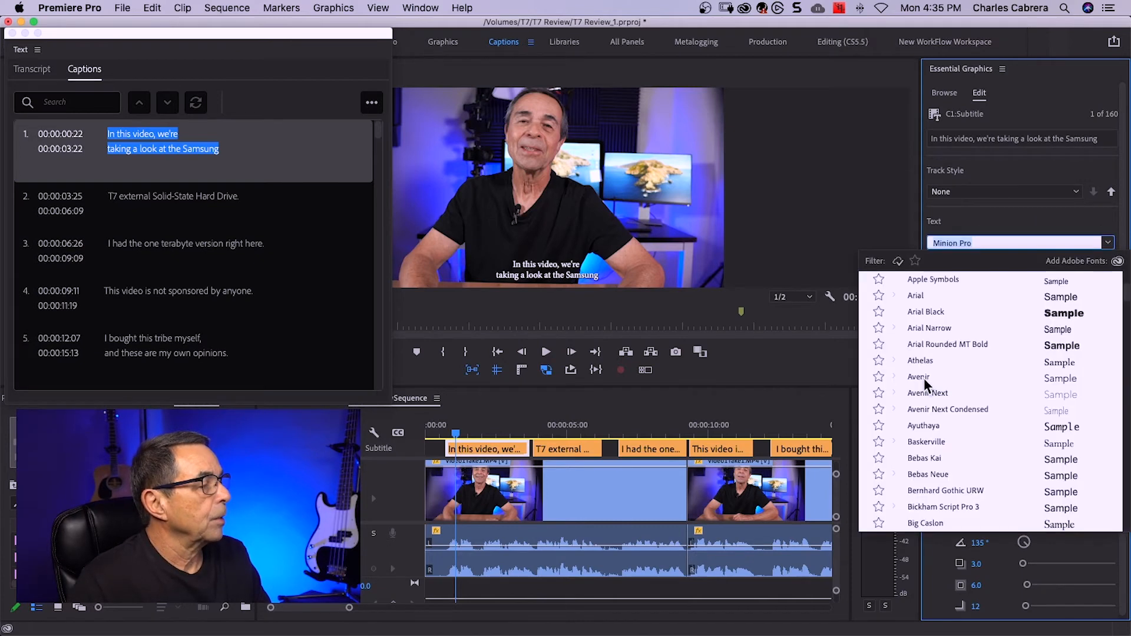
{"action": "left_click", "coordinate": [922, 376]}
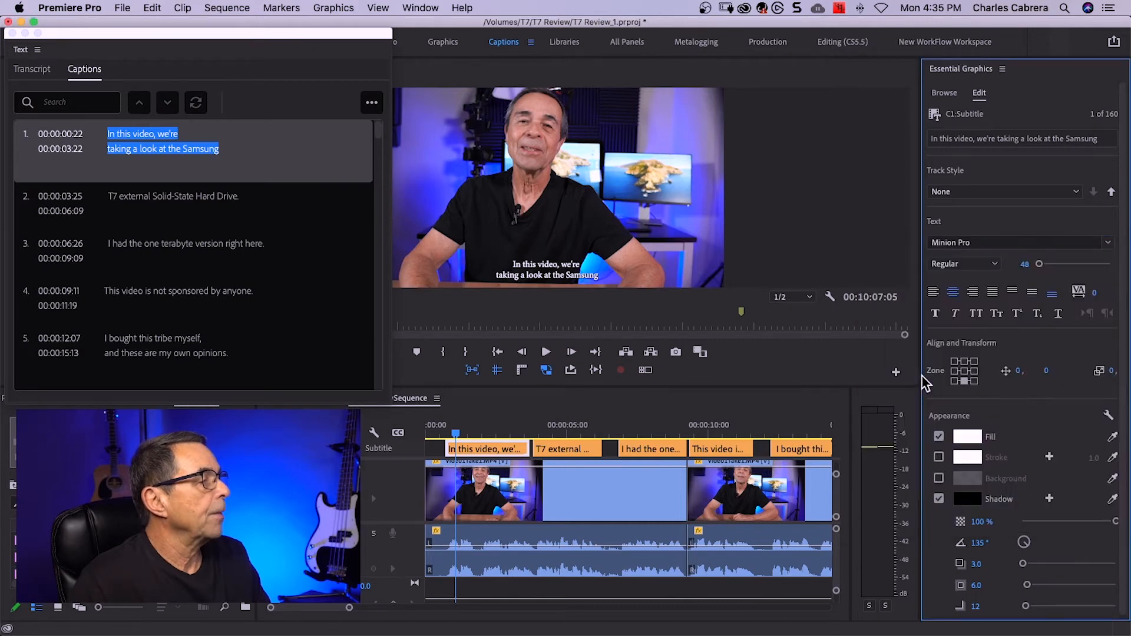
{"action": "left_click", "coordinate": [1024, 264]}
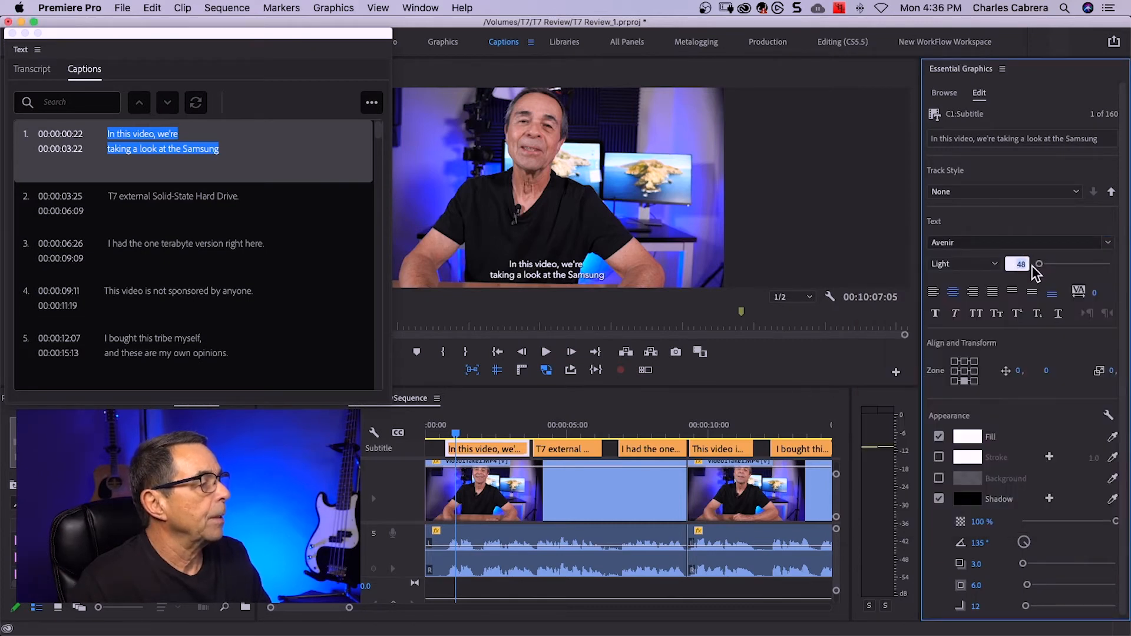
{"action": "type", "text": "55"}
{"action": "key", "text": "Return"}
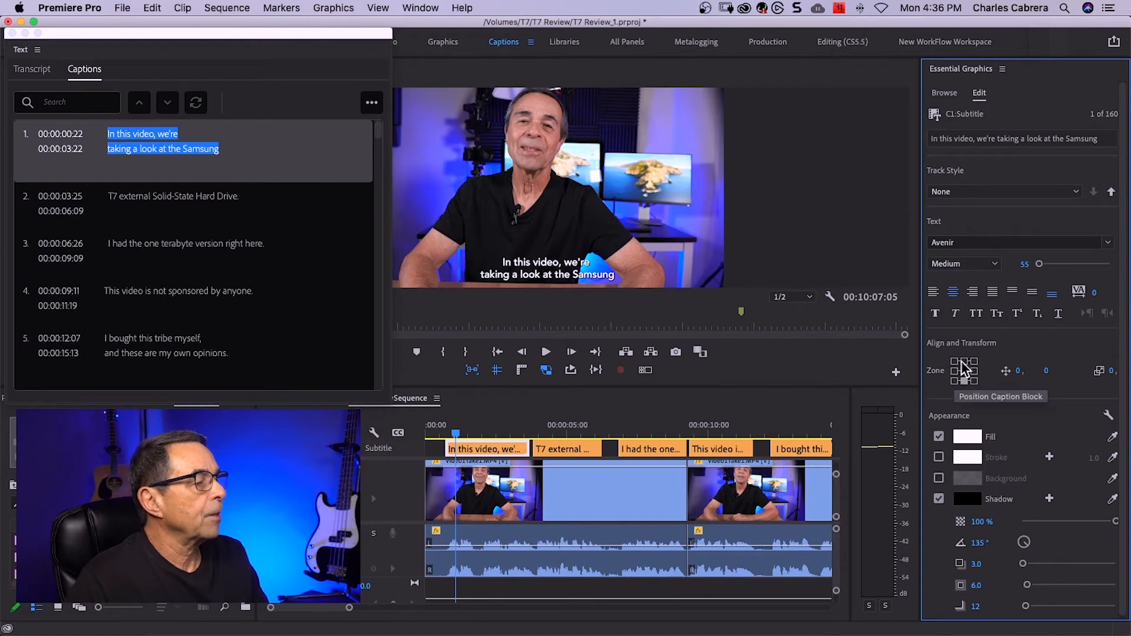
Try the first caption's block in the top-centre and middle-centre zones and return it to the bottom-centre zone
{"action": "left_click", "coordinate": [963, 362]}
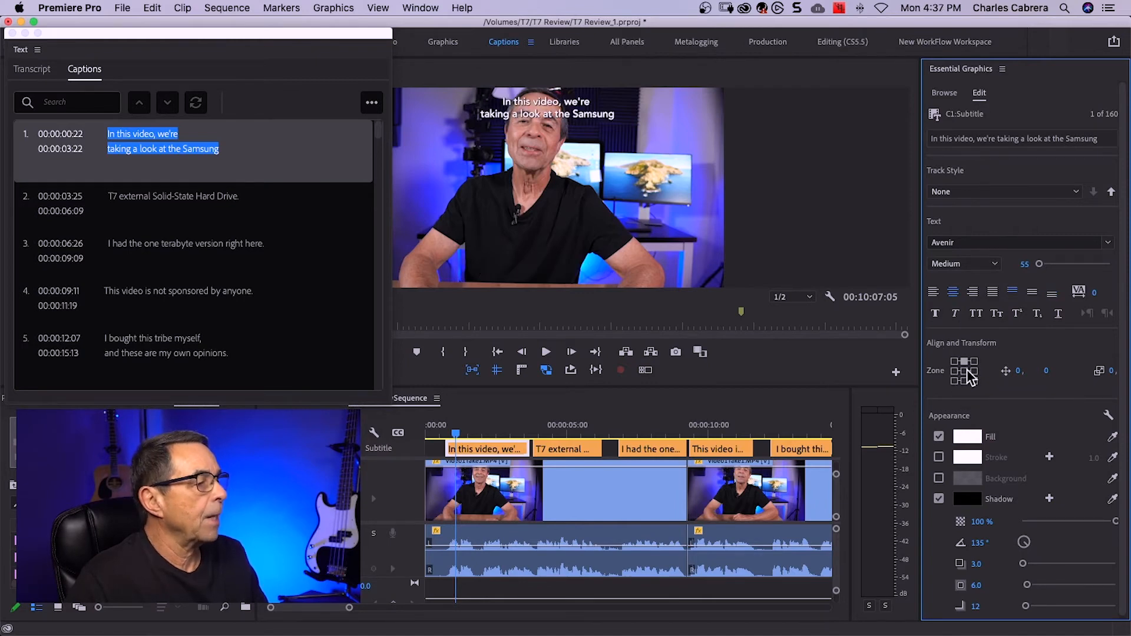
{"action": "left_click", "coordinate": [965, 370]}
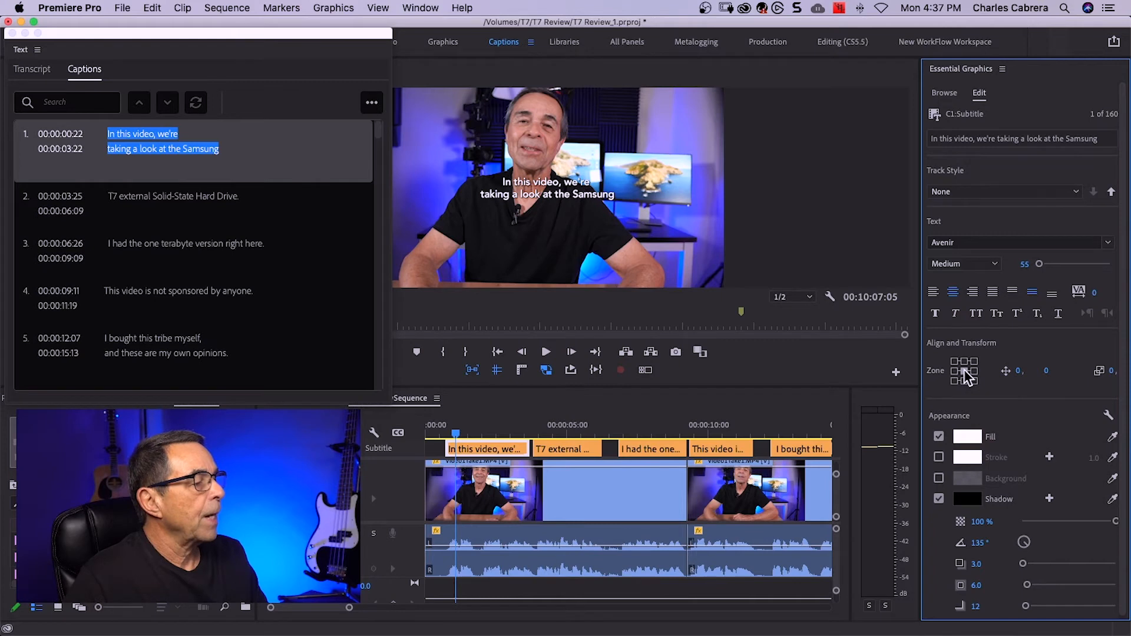
{"action": "left_click", "coordinate": [964, 381]}
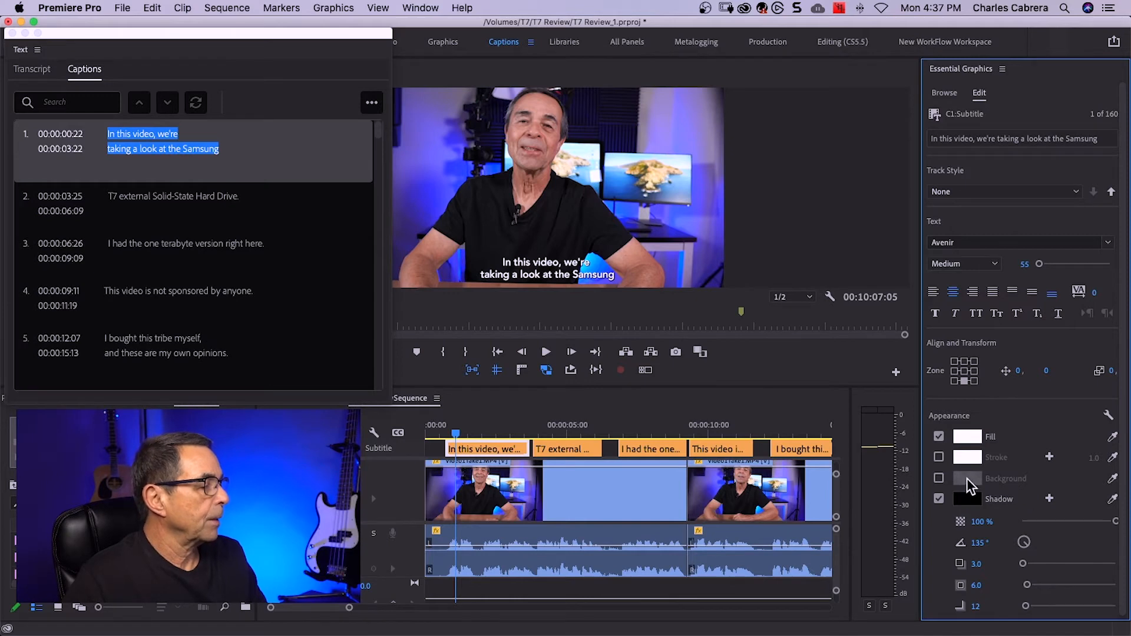
Turn off the first caption's shadow and give it a near-black background
{"action": "left_click", "coordinate": [940, 498]}
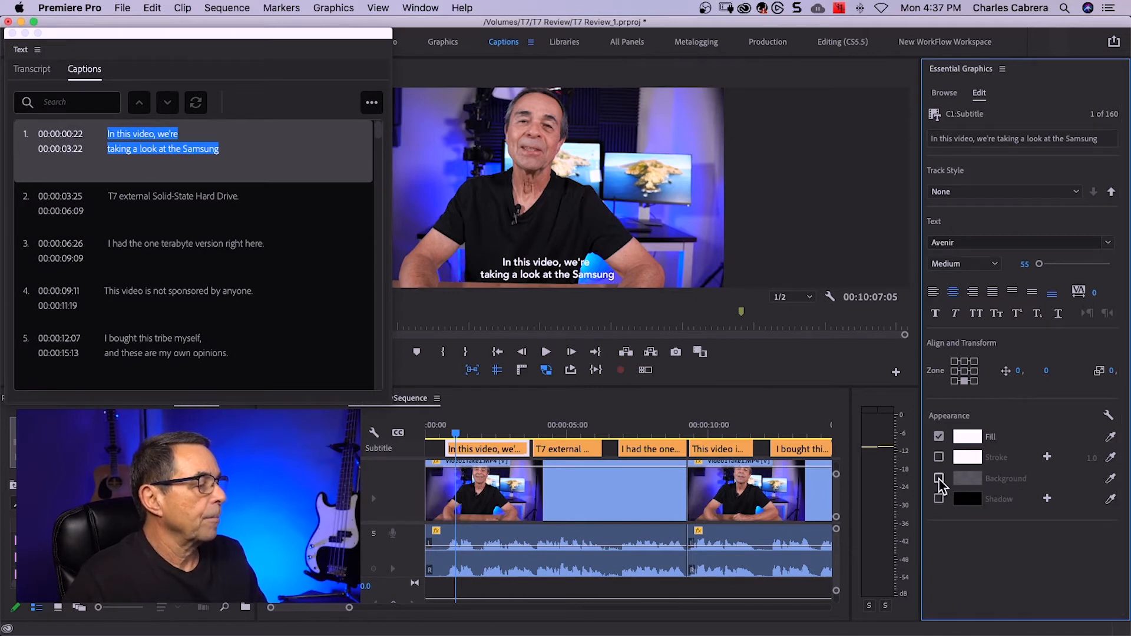
{"action": "left_click", "coordinate": [939, 478]}
{"action": "left_click", "coordinate": [978, 478]}
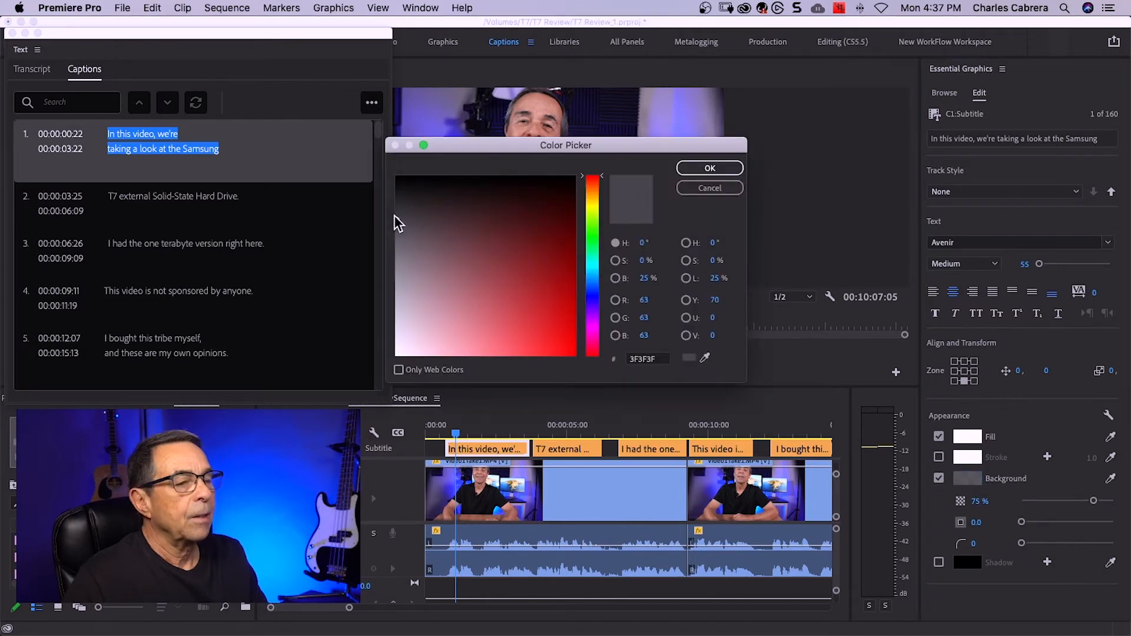
{"action": "left_click_drag", "start_coordinate": [397, 221], "coordinate": [398, 176]}
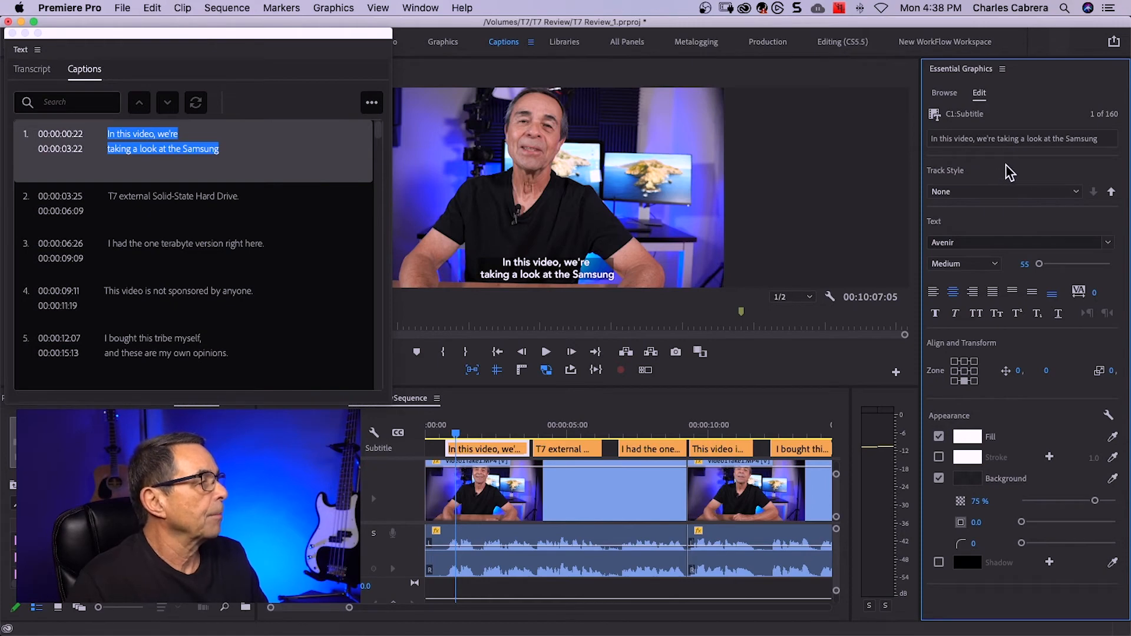
Save the first caption's formatting as a new track style named Text Style 1
{"action": "left_click", "coordinate": [1077, 193]}
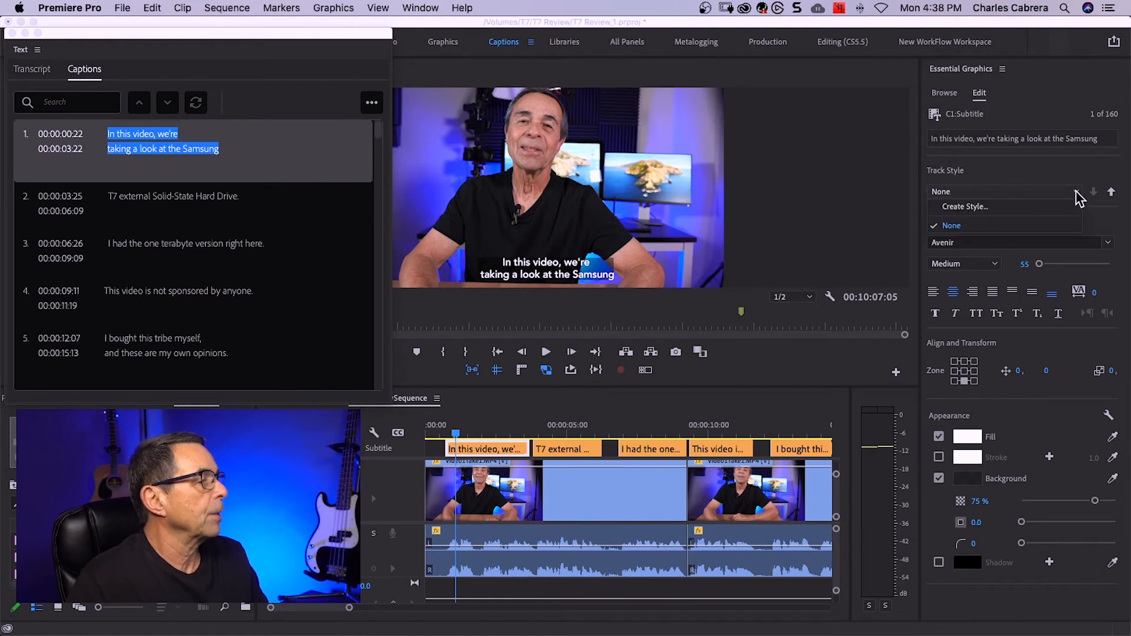
{"action": "left_click", "coordinate": [964, 206]}
{"action": "left_click", "coordinate": [554, 322]}
{"action": "type", "text": "1"}
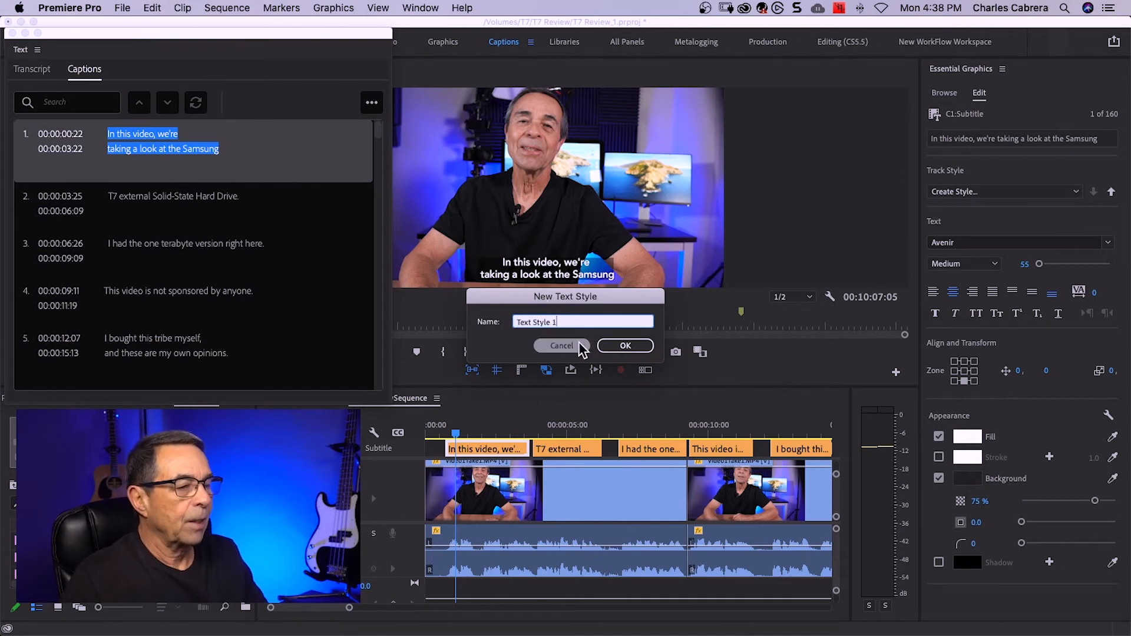
{"action": "left_click", "coordinate": [624, 346]}
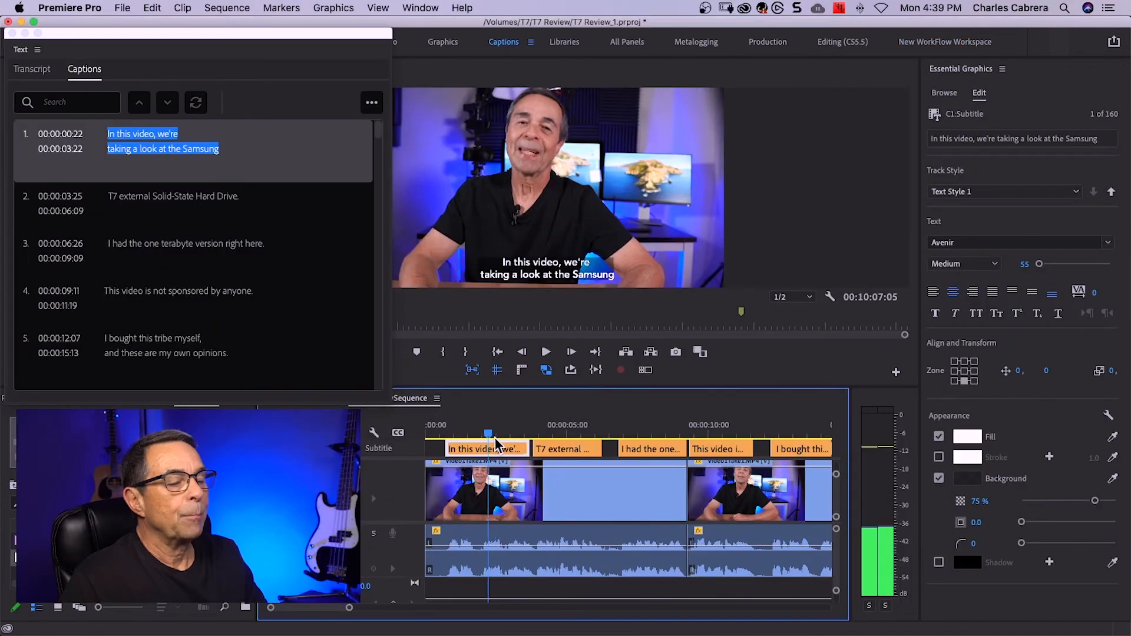
Preview the first caption in the timeline and push its style attributes to all captions on the track
{"action": "left_click_drag", "start_coordinate": [518, 433], "coordinate": [474, 448]}
{"action": "left_click", "coordinate": [489, 452]}
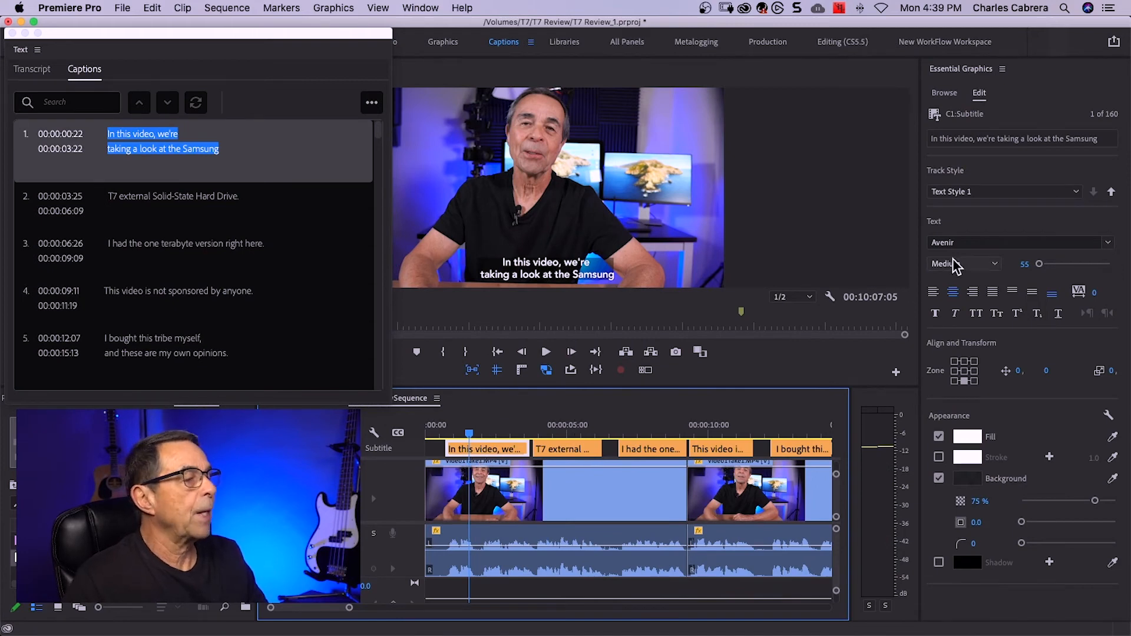
{"action": "left_click", "coordinate": [1112, 193]}
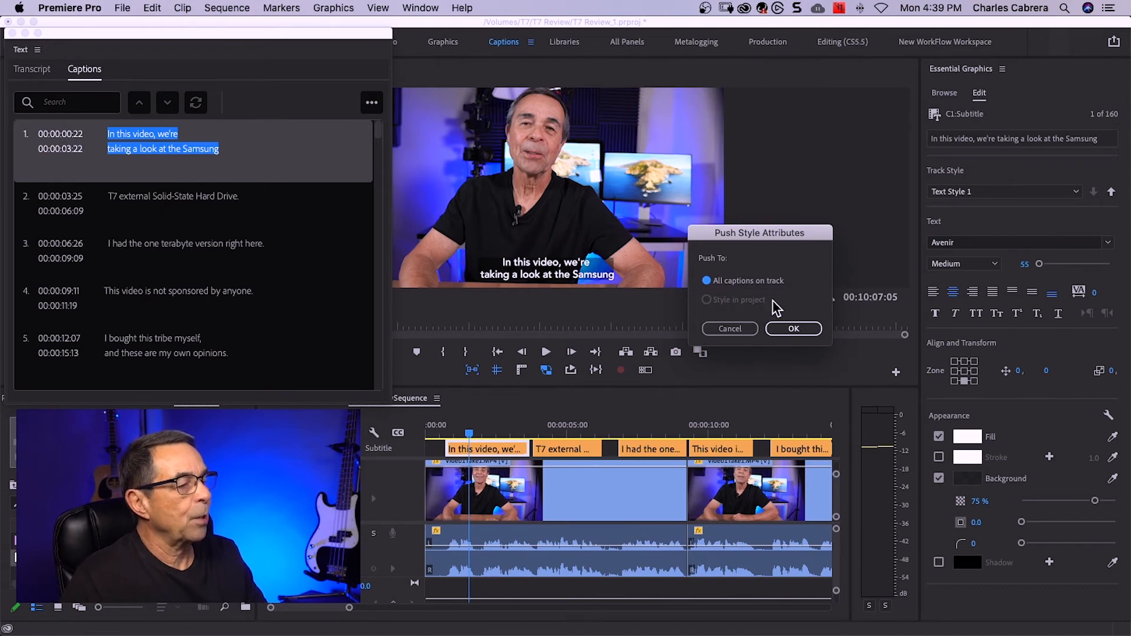
{"action": "left_click", "coordinate": [779, 330]}
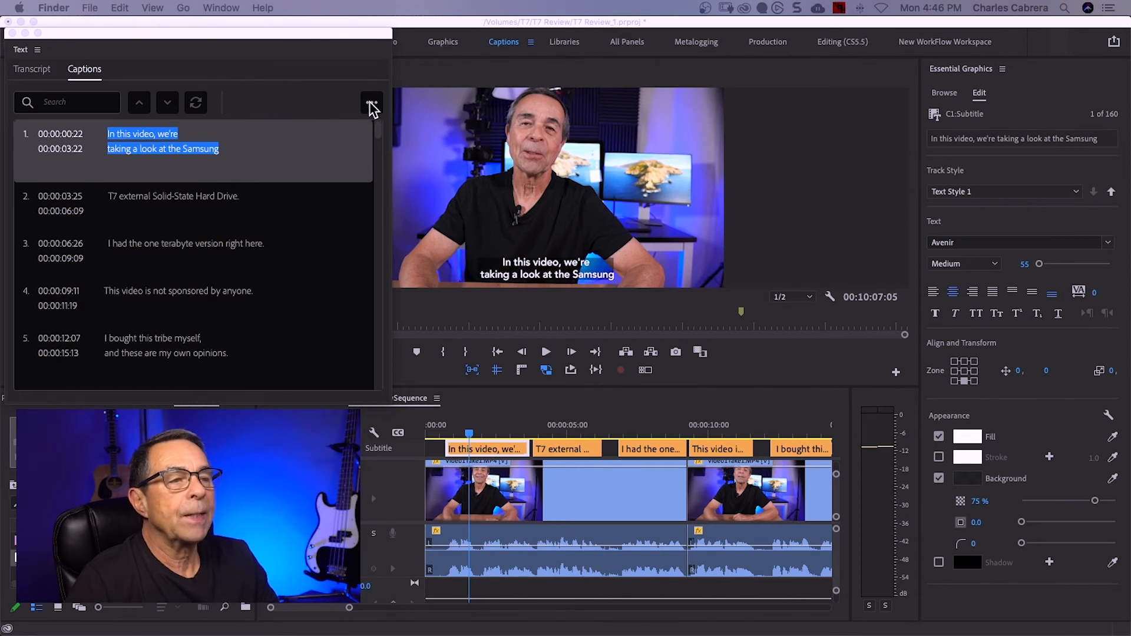
Start exporting the captions to an SRT file and cancel the save
{"action": "left_click", "coordinate": [82, 75]}
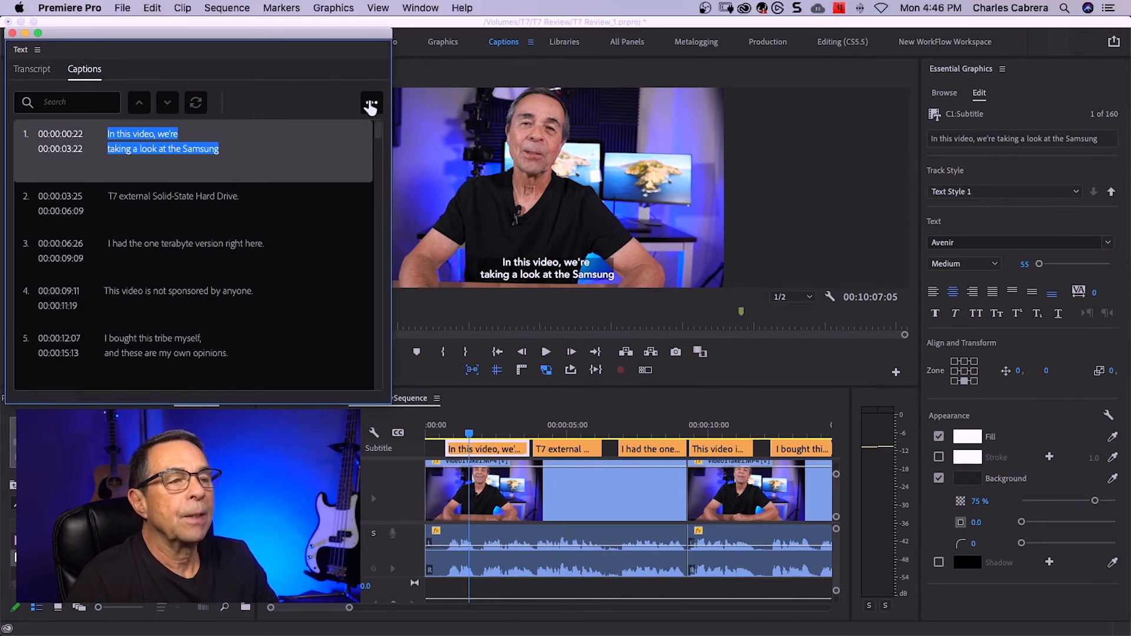
{"action": "left_click", "coordinate": [370, 104]}
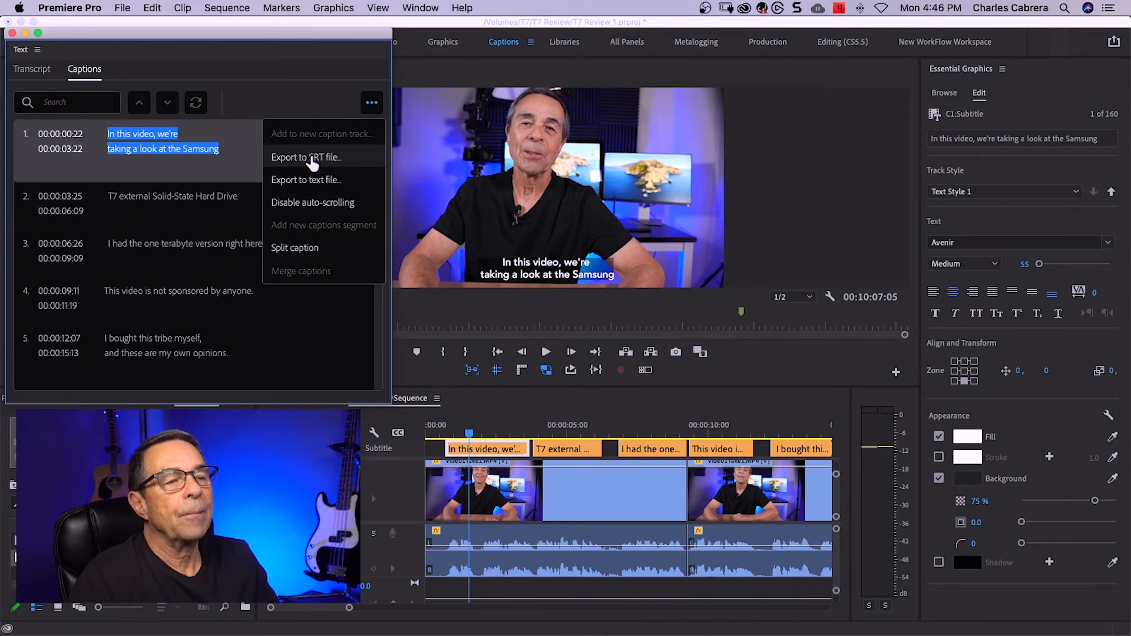
{"action": "left_click", "coordinate": [312, 160]}
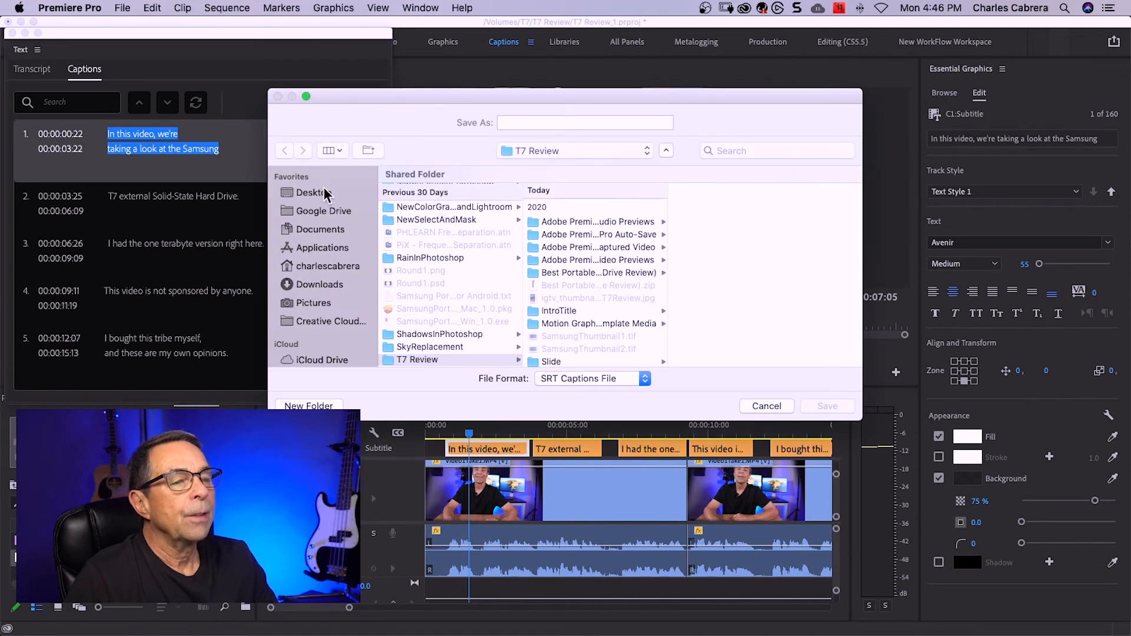
{"action": "key", "text": "Escape"}
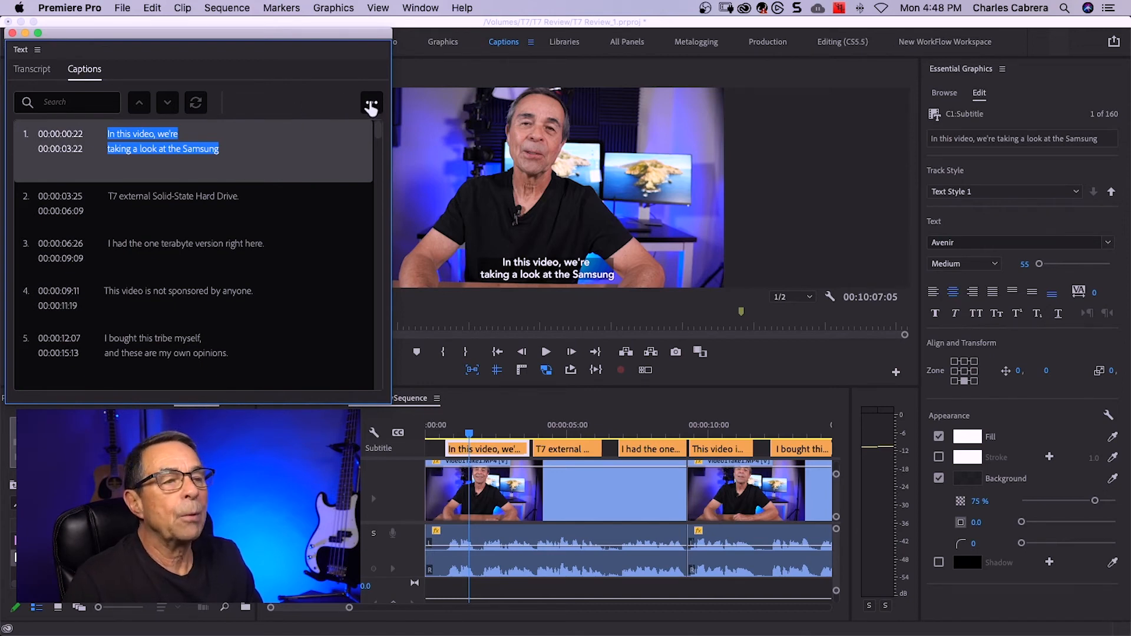
Import T7Review.srt from the Desktop as a Subtitle caption track starting at the playhead position, and play the sequence to check it
{"action": "left_click", "coordinate": [401, 445]}
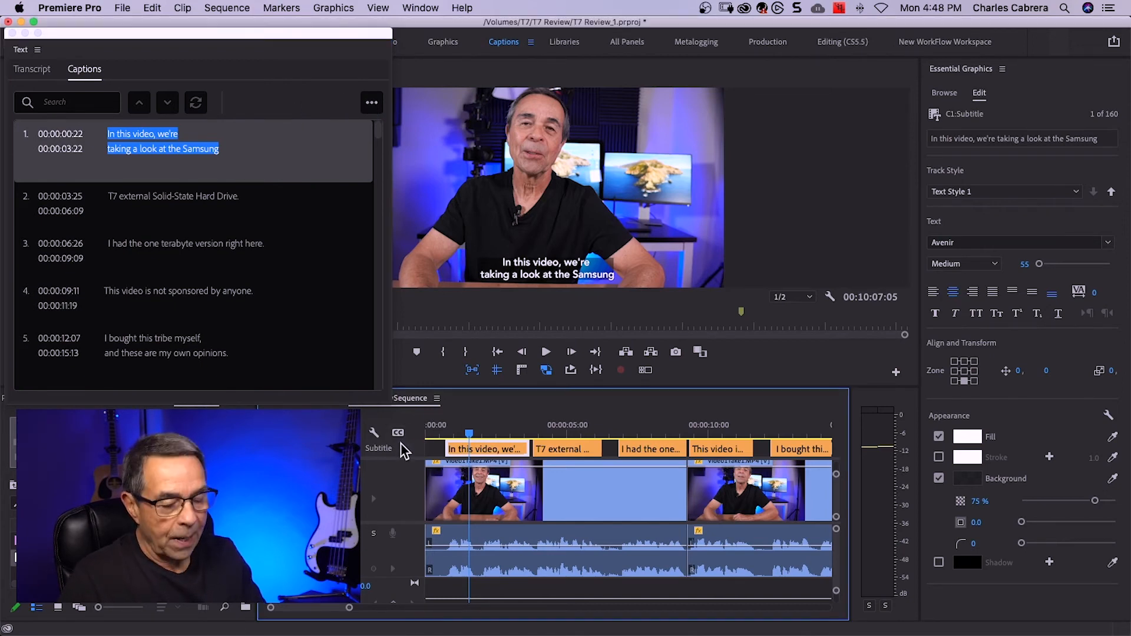
{"action": "right_click", "coordinate": [401, 445]}
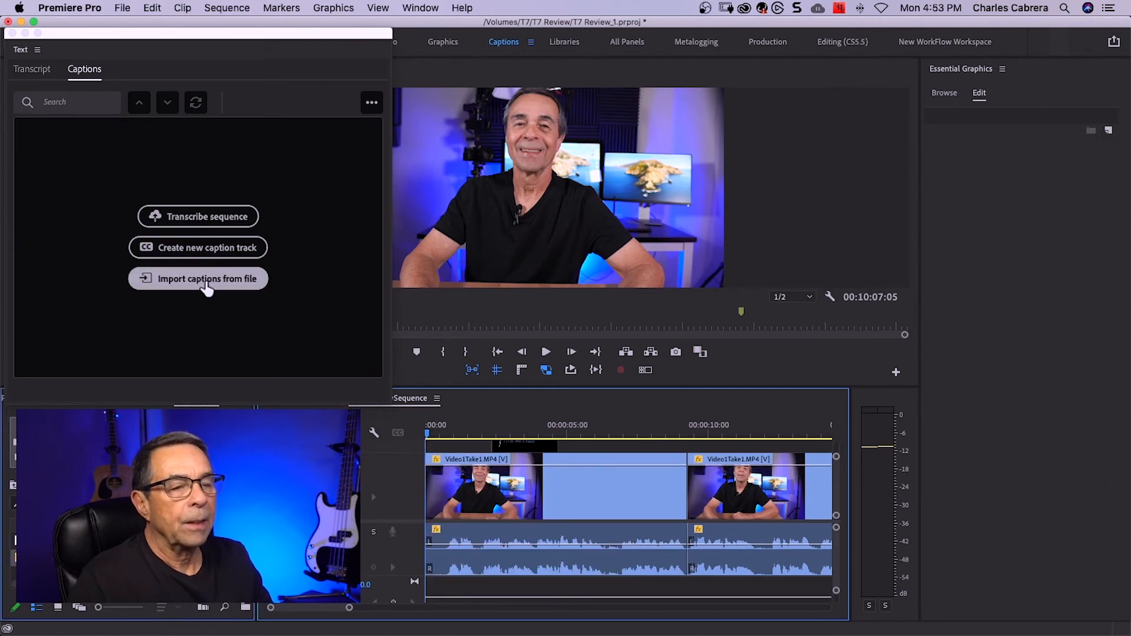
{"action": "left_click", "coordinate": [206, 281]}
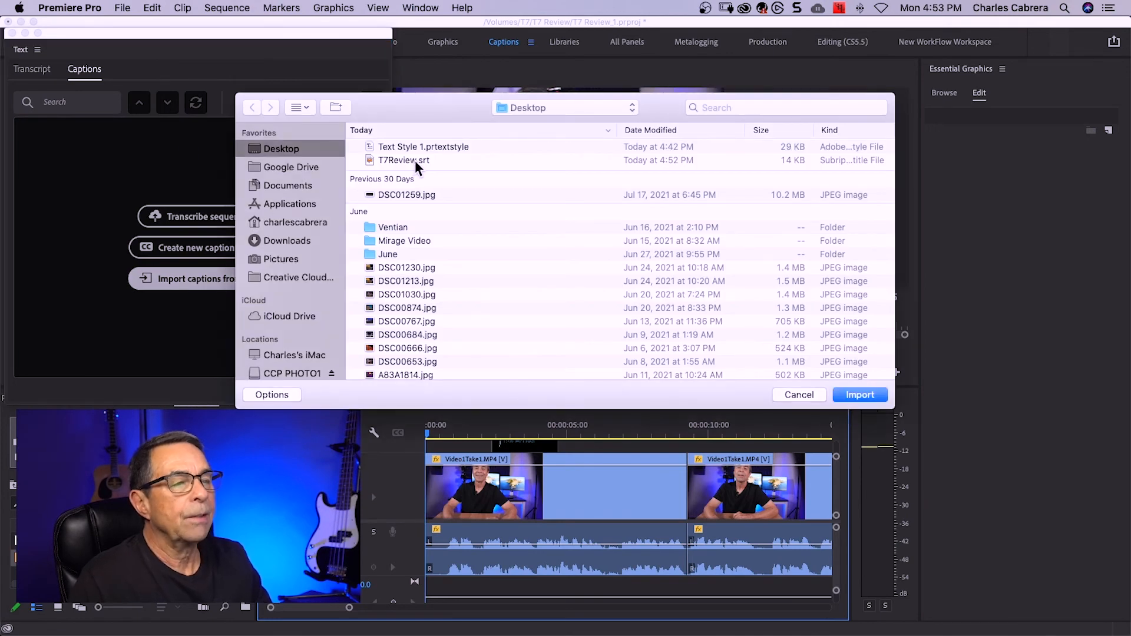
{"action": "left_click", "coordinate": [416, 162]}
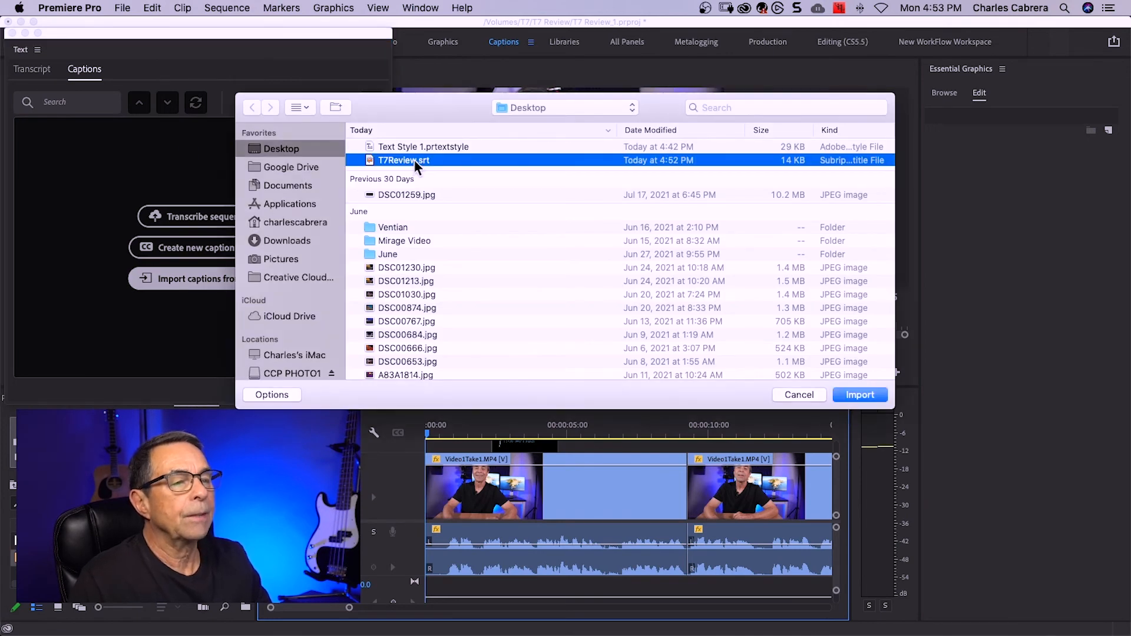
{"action": "left_click", "coordinate": [866, 402]}
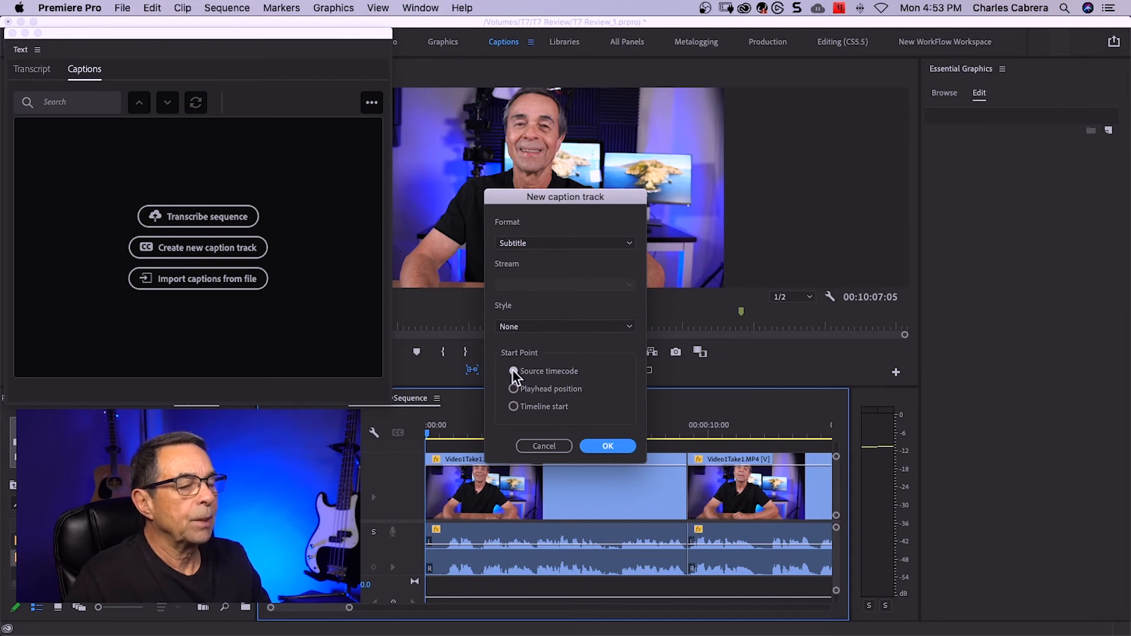
{"action": "left_click", "coordinate": [514, 389]}
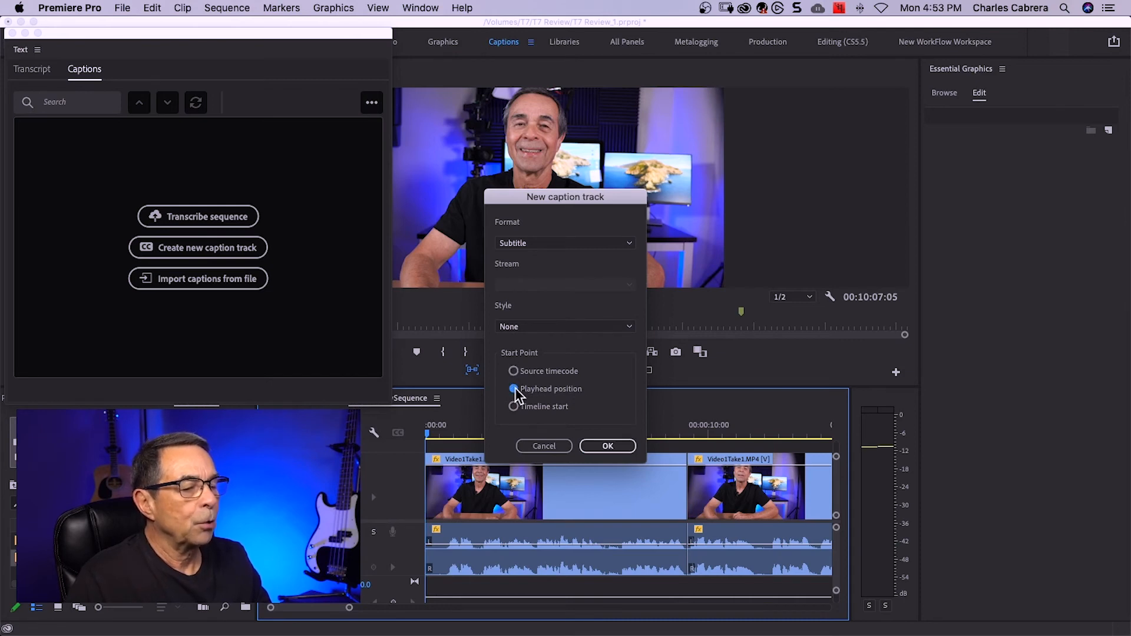
{"action": "left_click", "coordinate": [607, 447]}
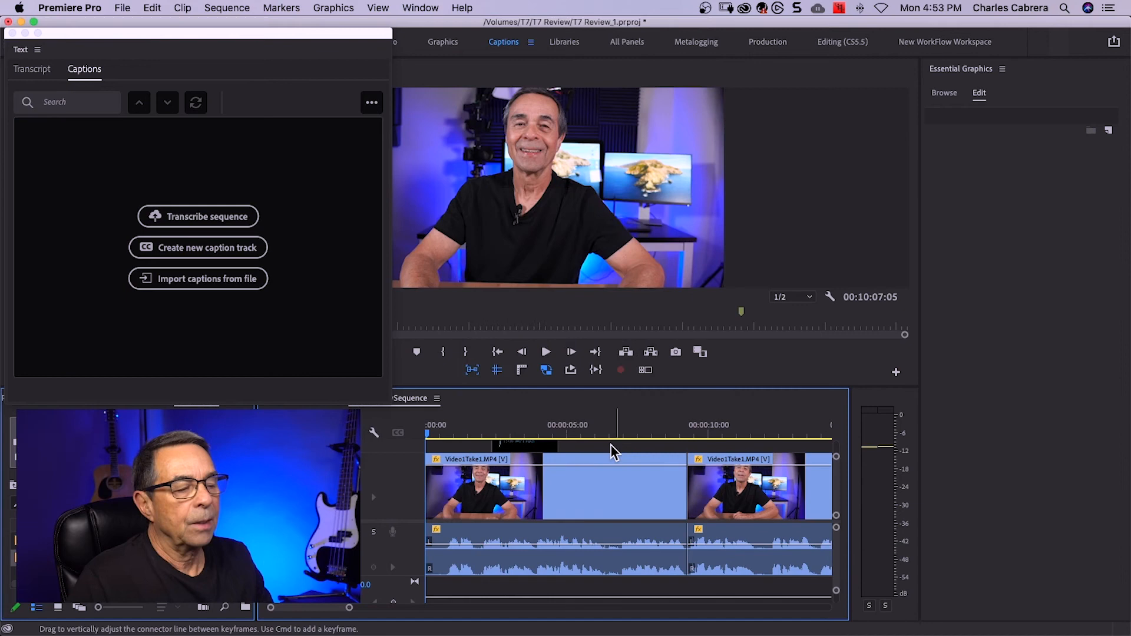
{"action": "key", "text": "space"}
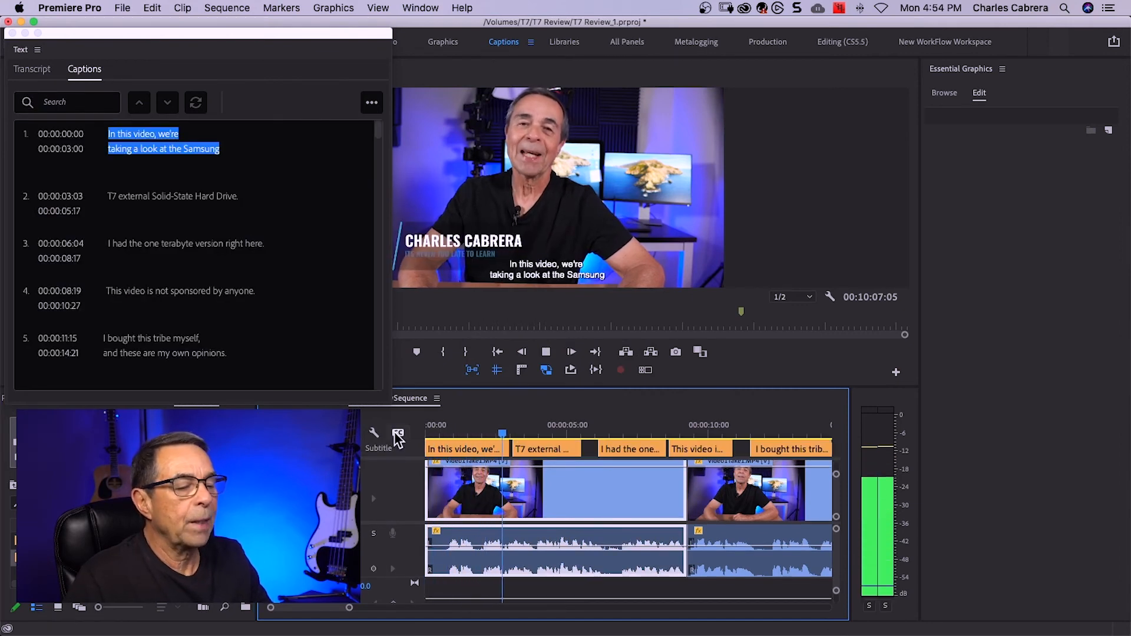
{"action": "key", "text": "space"}
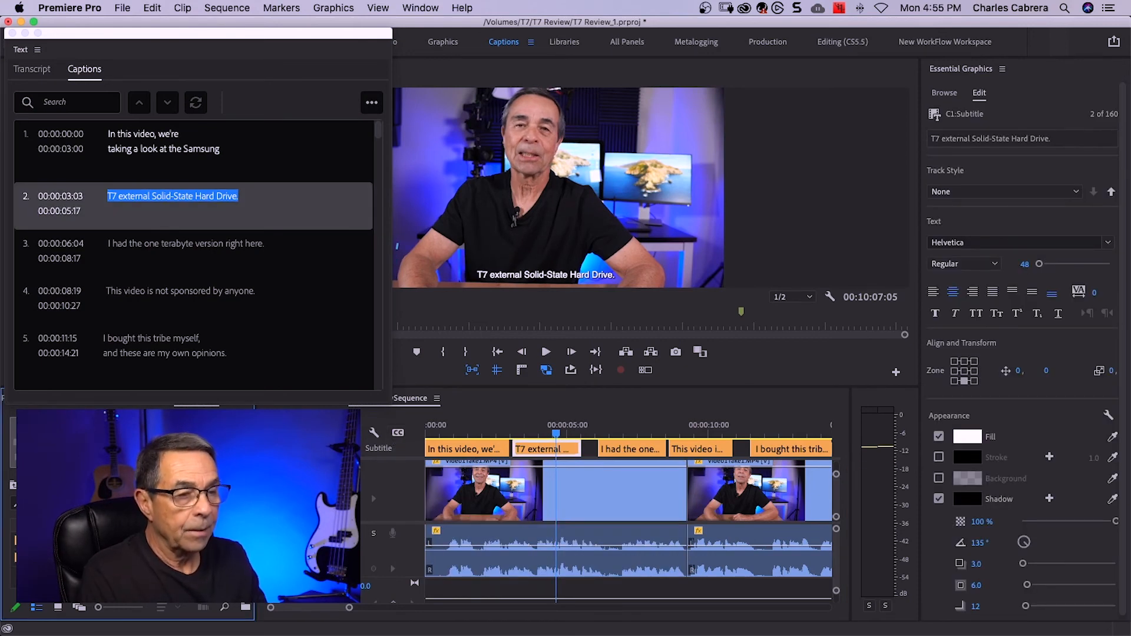
Import the saved style file Text Style 1.prtextstyle from the Desktop into the project
{"action": "key", "text": "super+i"}
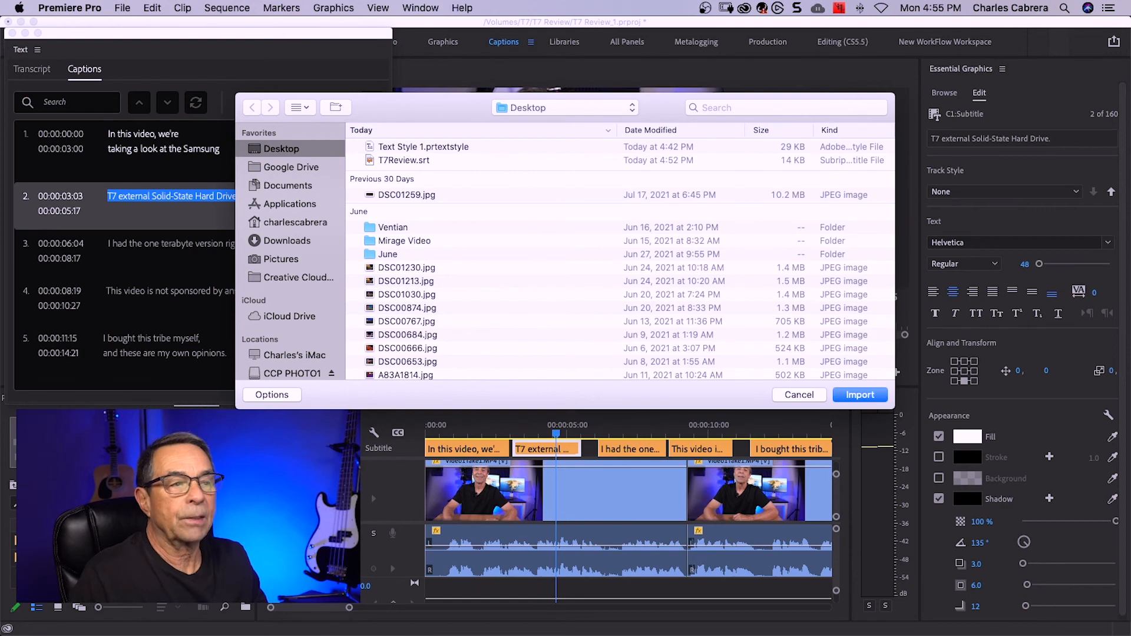
{"action": "left_click", "coordinate": [439, 147]}
{"action": "left_click", "coordinate": [859, 395]}
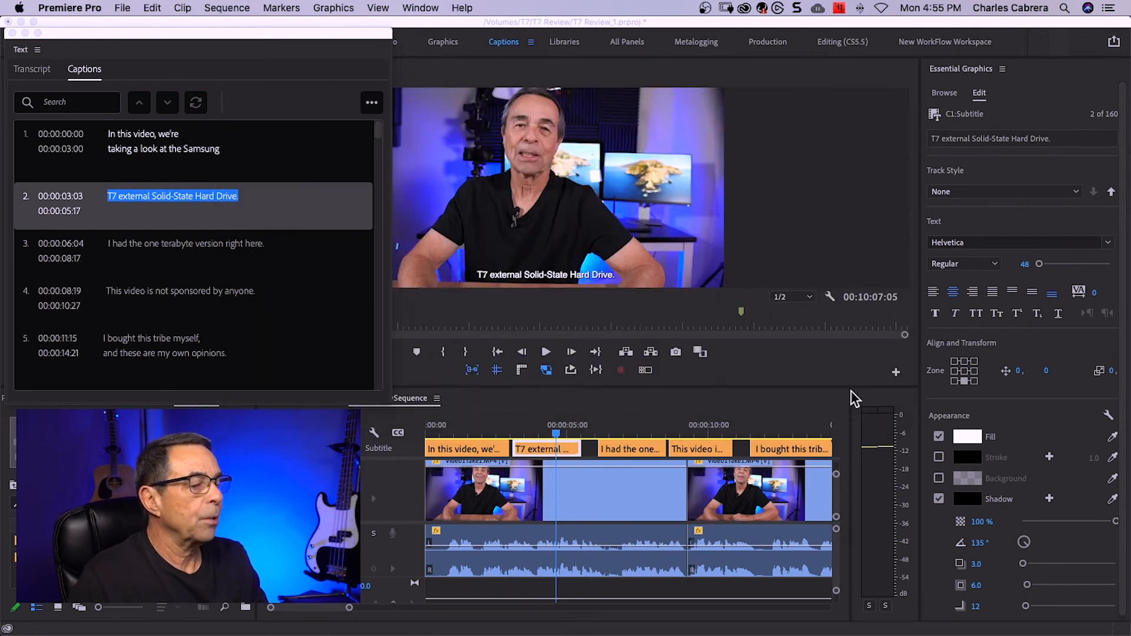
Apply the Text Style 1 track style to the imported captions and push it to all captions on the track
{"action": "left_click", "coordinate": [1076, 193]}
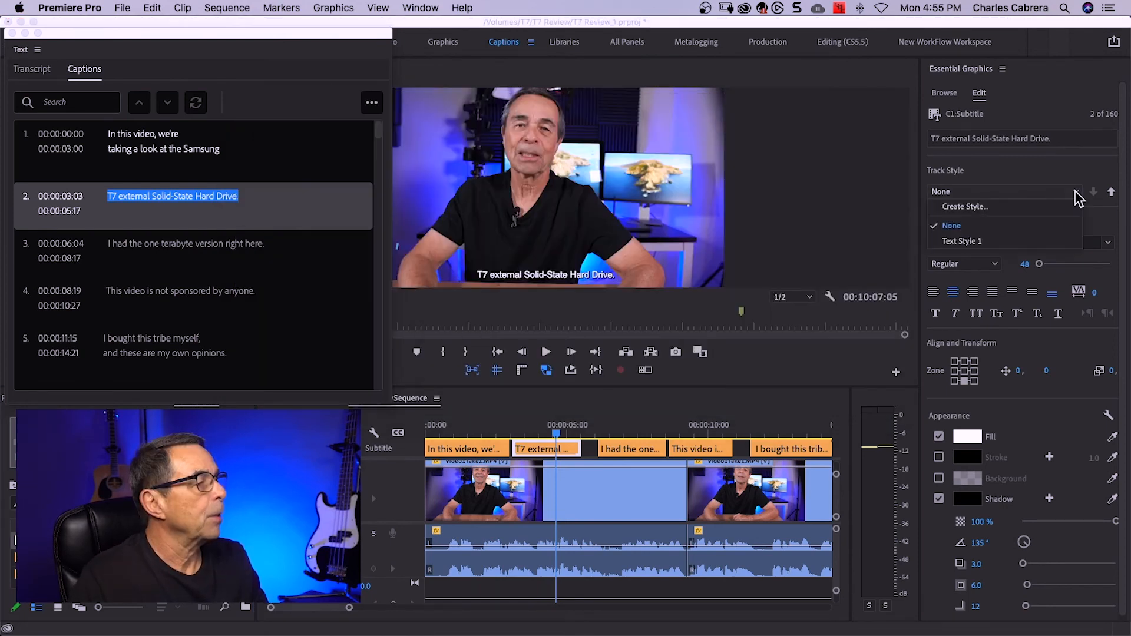
{"action": "left_click", "coordinate": [1000, 244]}
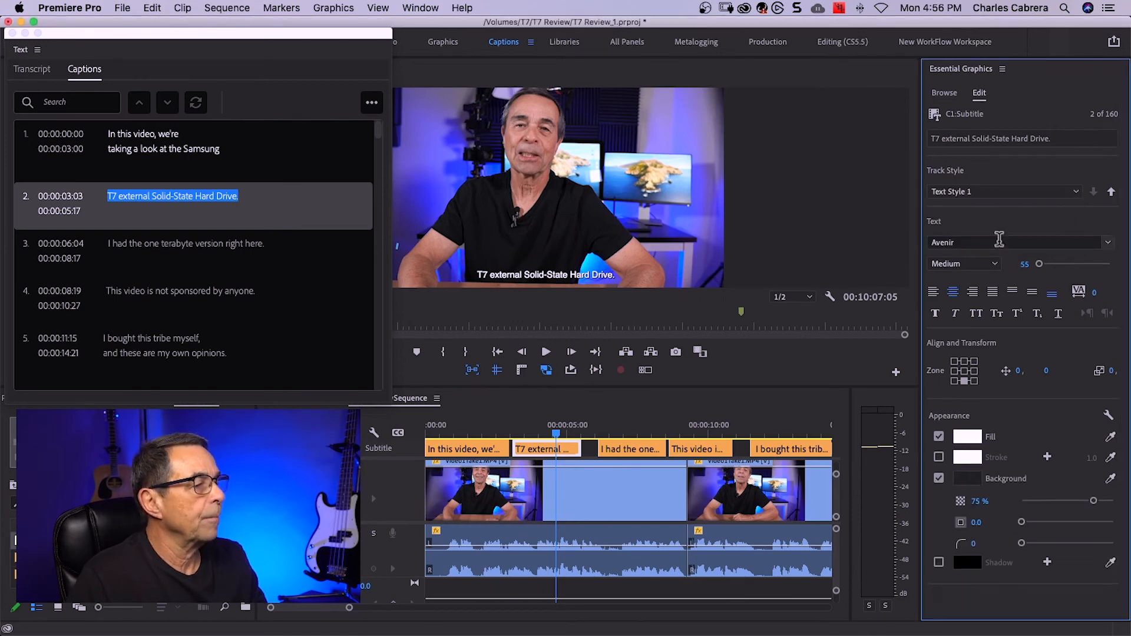
{"action": "left_click", "coordinate": [1114, 192]}
{"action": "left_click", "coordinate": [1112, 192]}
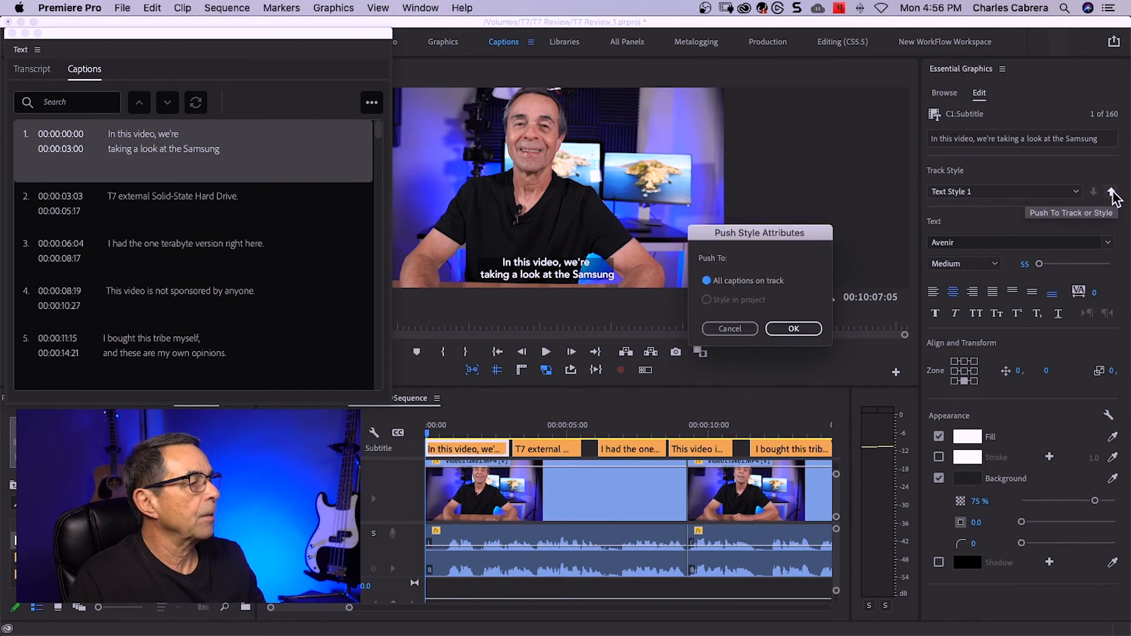
{"action": "left_click", "coordinate": [793, 329]}
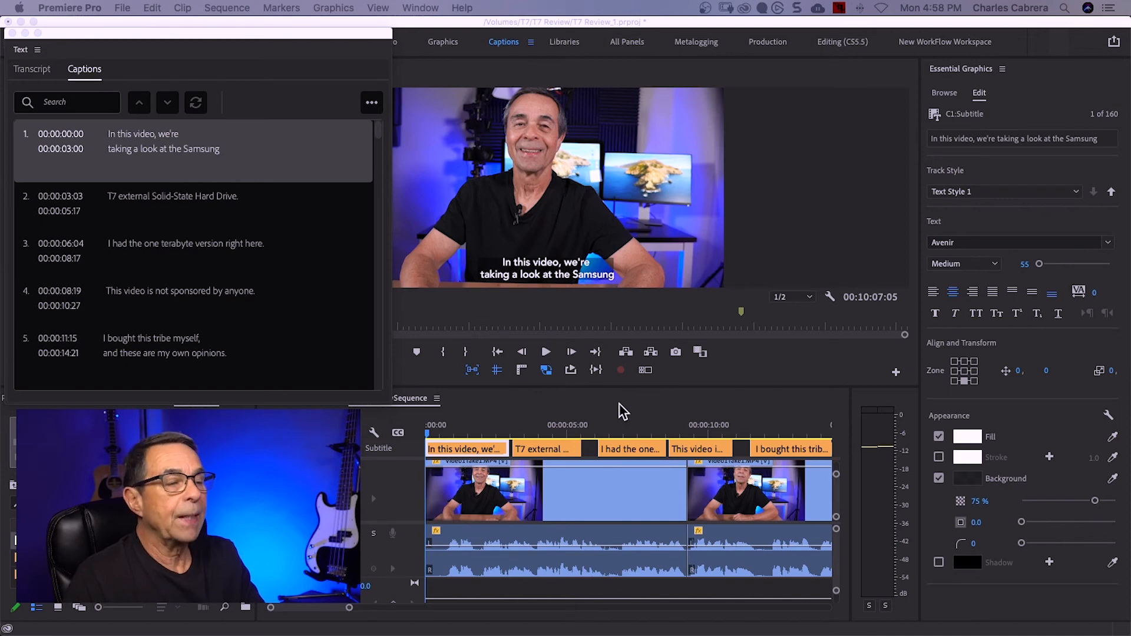
Open the sequence's export settings, choose the YouTube 1080p Full HD preset and enable maximum render quality
{"action": "left_click", "coordinate": [656, 410]}
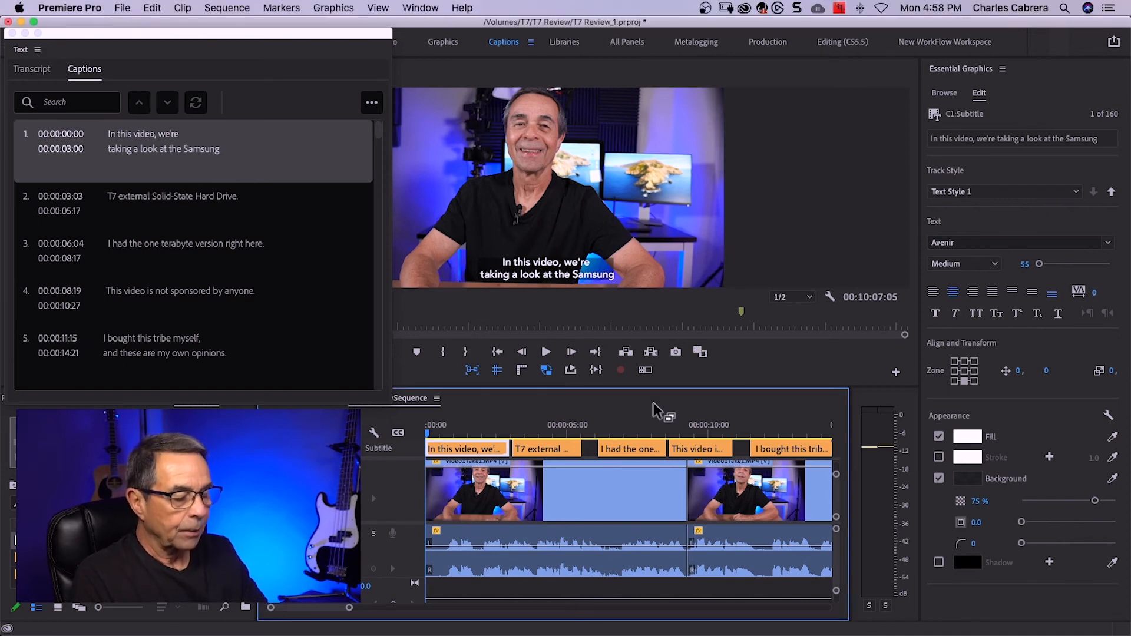
{"action": "key", "text": "super+m"}
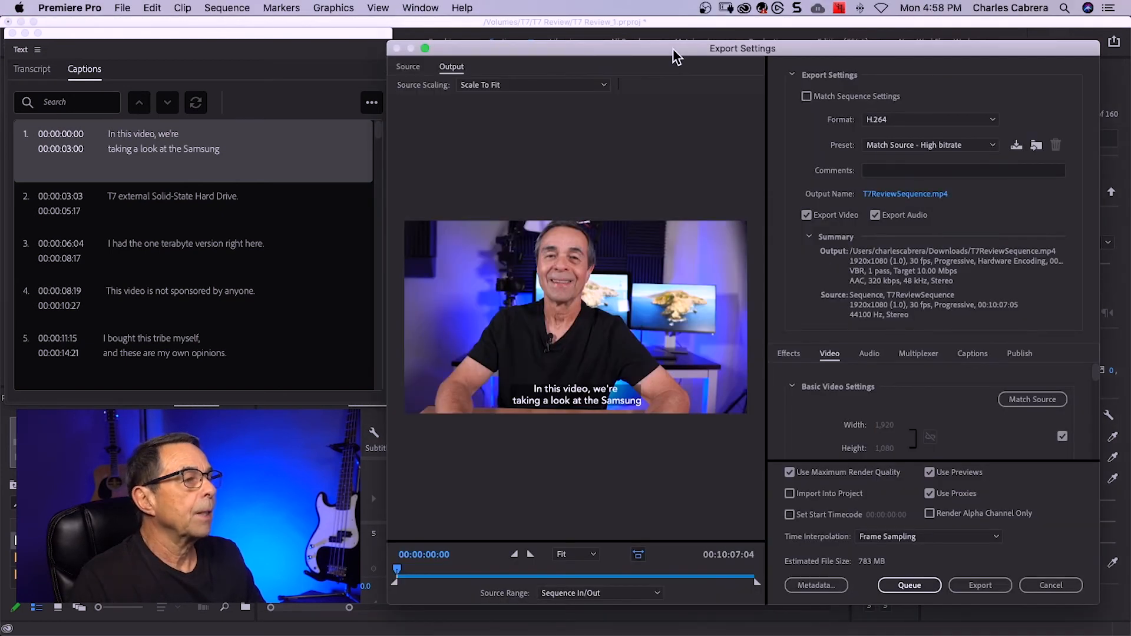
{"action": "left_click", "coordinate": [990, 145]}
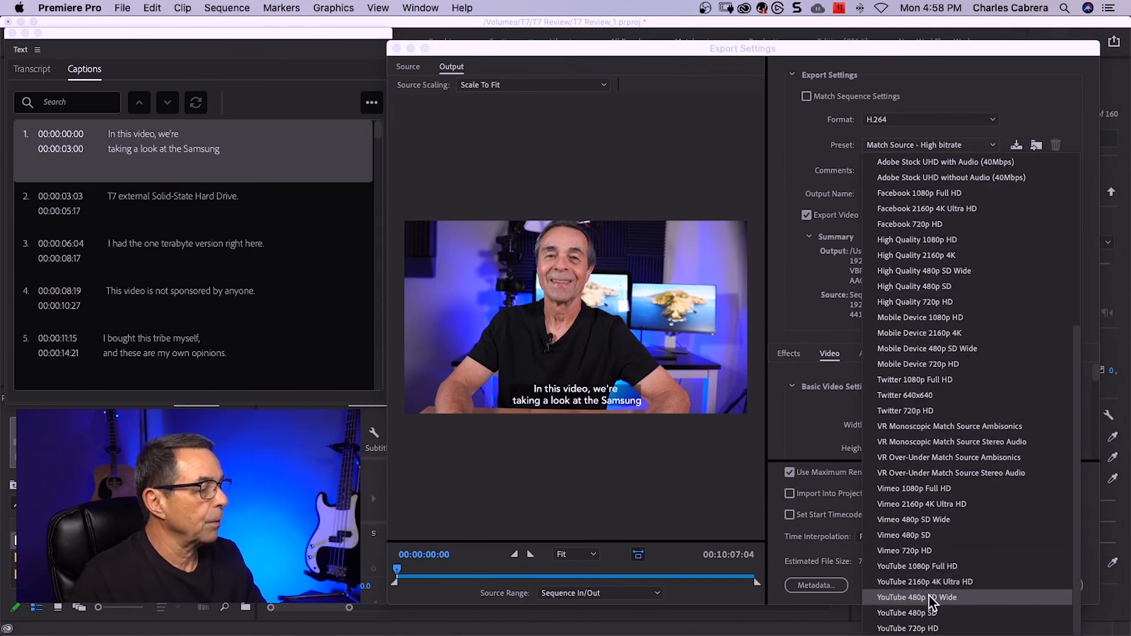
{"action": "left_click", "coordinate": [917, 567]}
{"action": "left_click", "coordinate": [790, 472]}
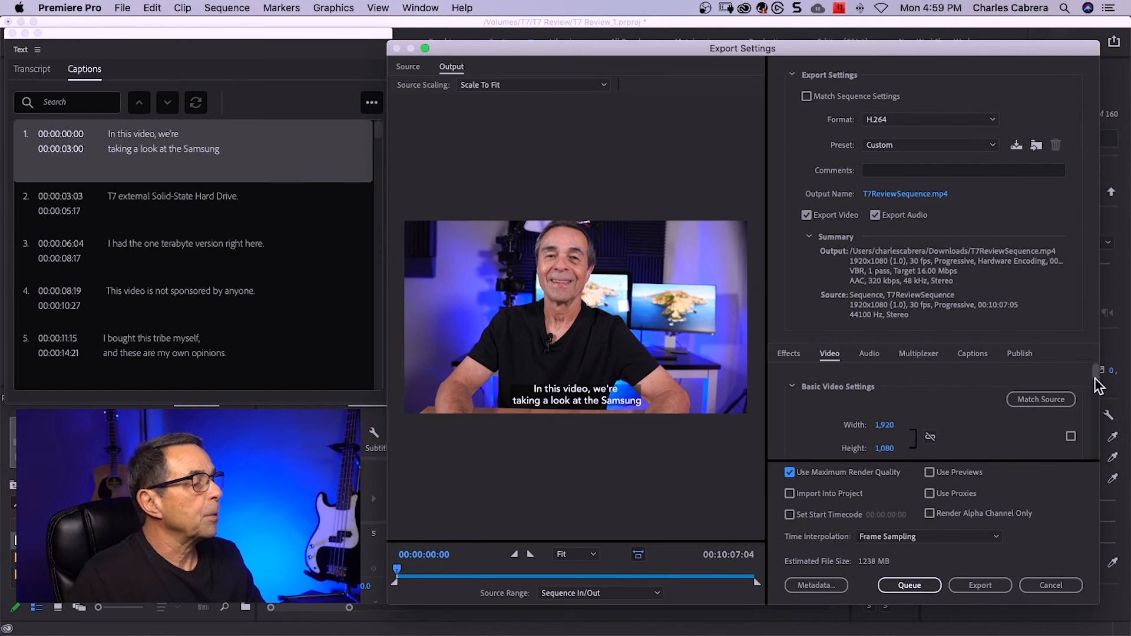
{"action": "left_click_drag", "start_coordinate": [1097, 372], "coordinate": [1097, 386]}
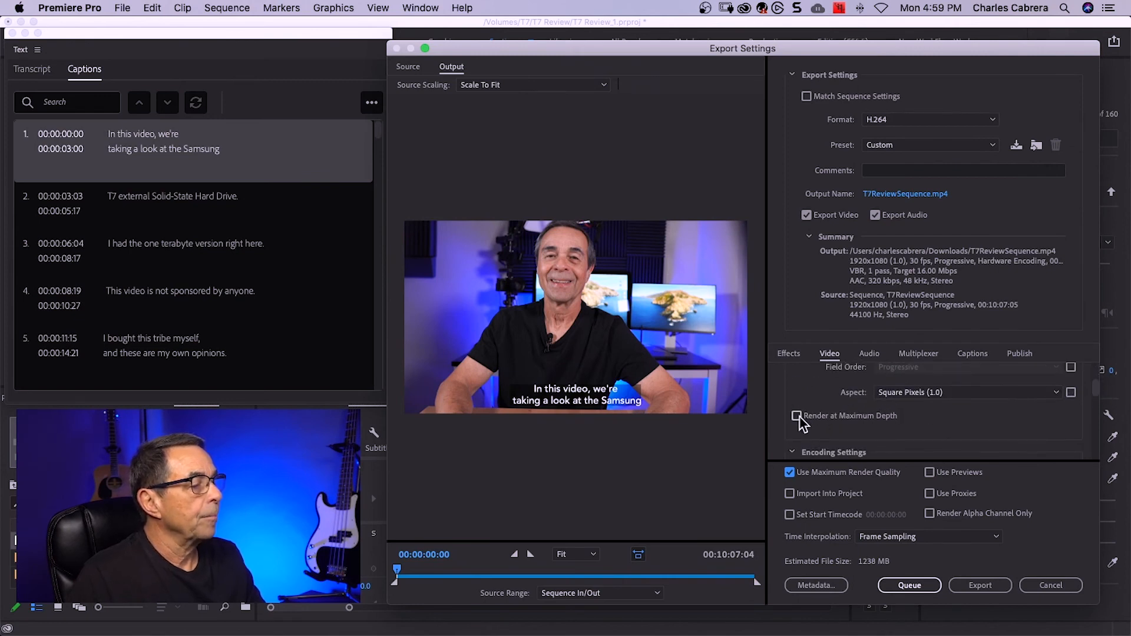
Set the captions to export as a sidecar file in SubRip Subtitle Format (.srt) with SRT styling included
{"action": "left_click", "coordinate": [972, 354]}
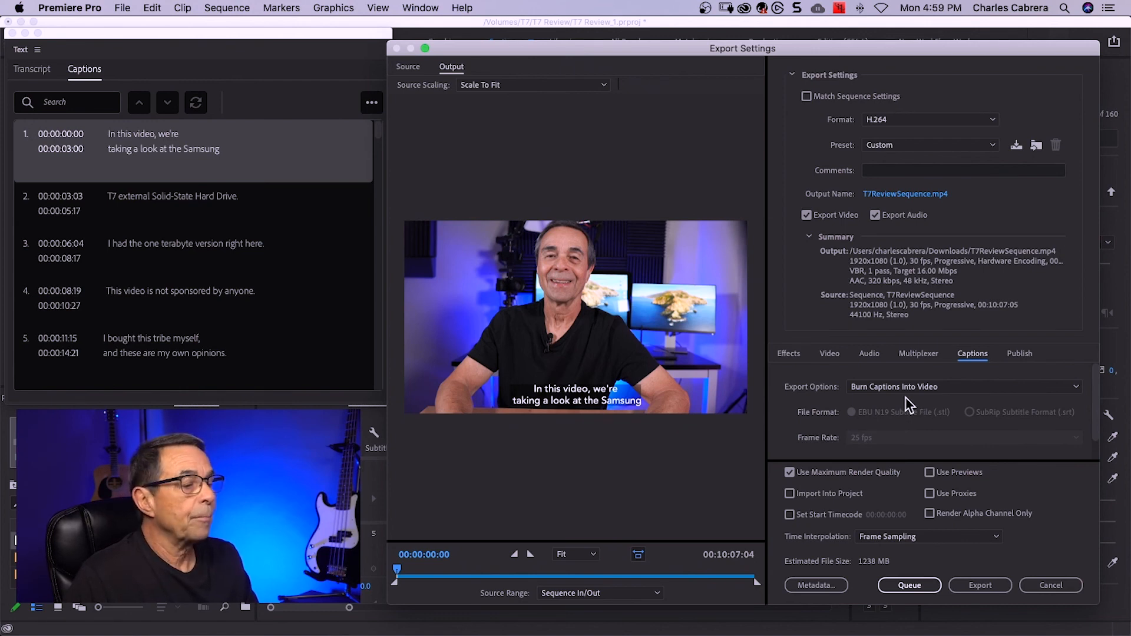
{"action": "left_click", "coordinate": [1063, 387]}
{"action": "left_click", "coordinate": [902, 416]}
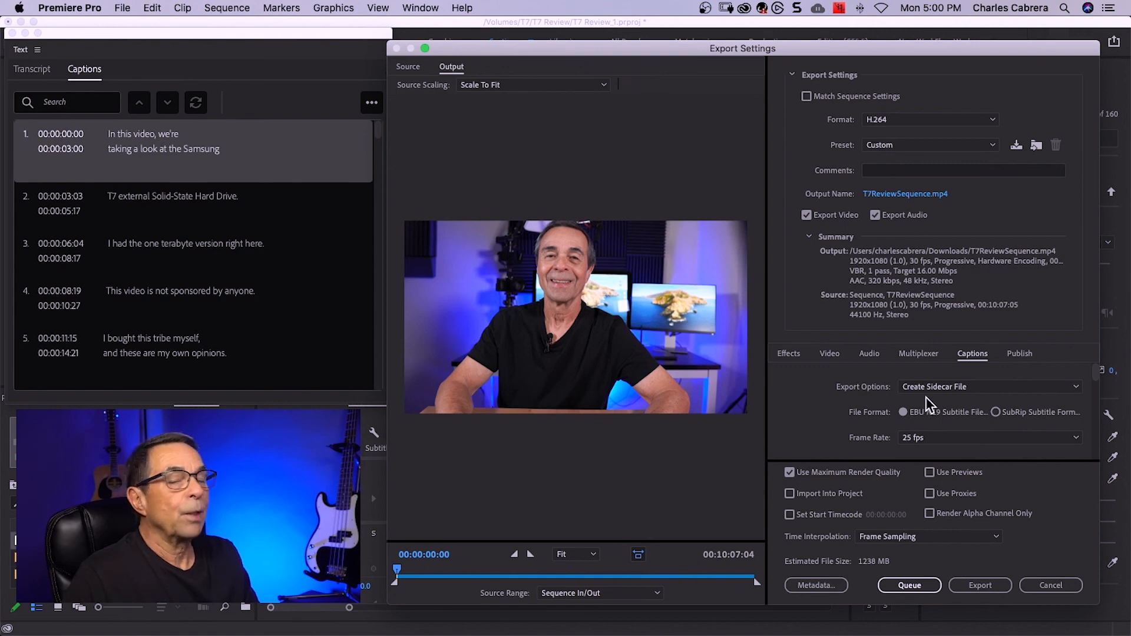
{"action": "left_click", "coordinate": [970, 413]}
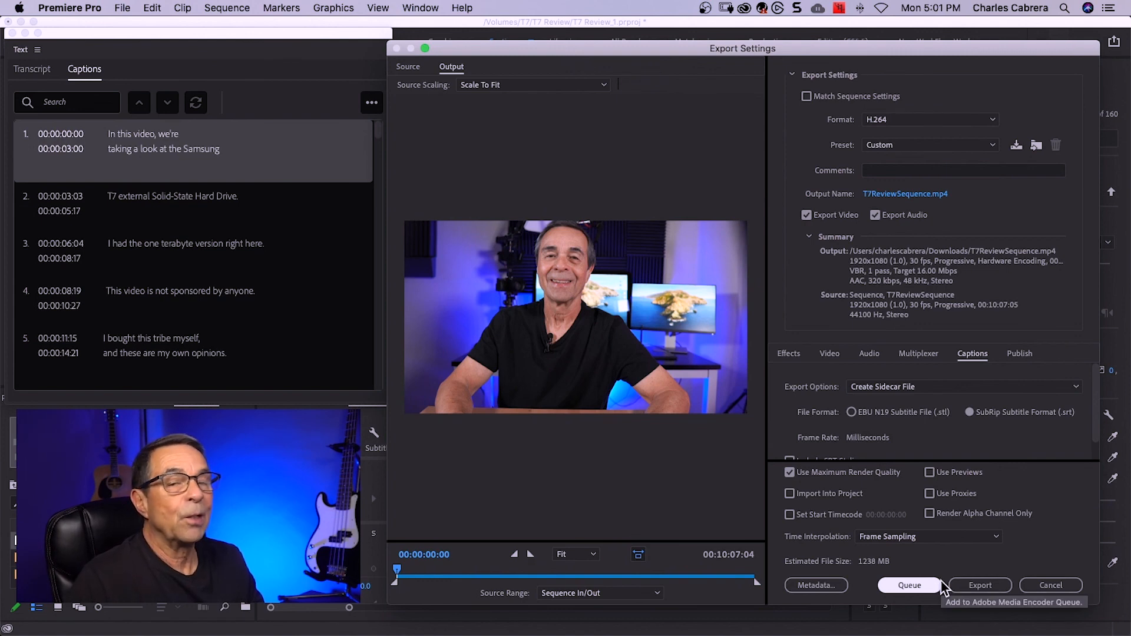
{"action": "left_click", "coordinate": [909, 585]}
{"action": "scroll", "coordinate": [953, 422], "scroll_direction": "down", "scroll_amount": 1}
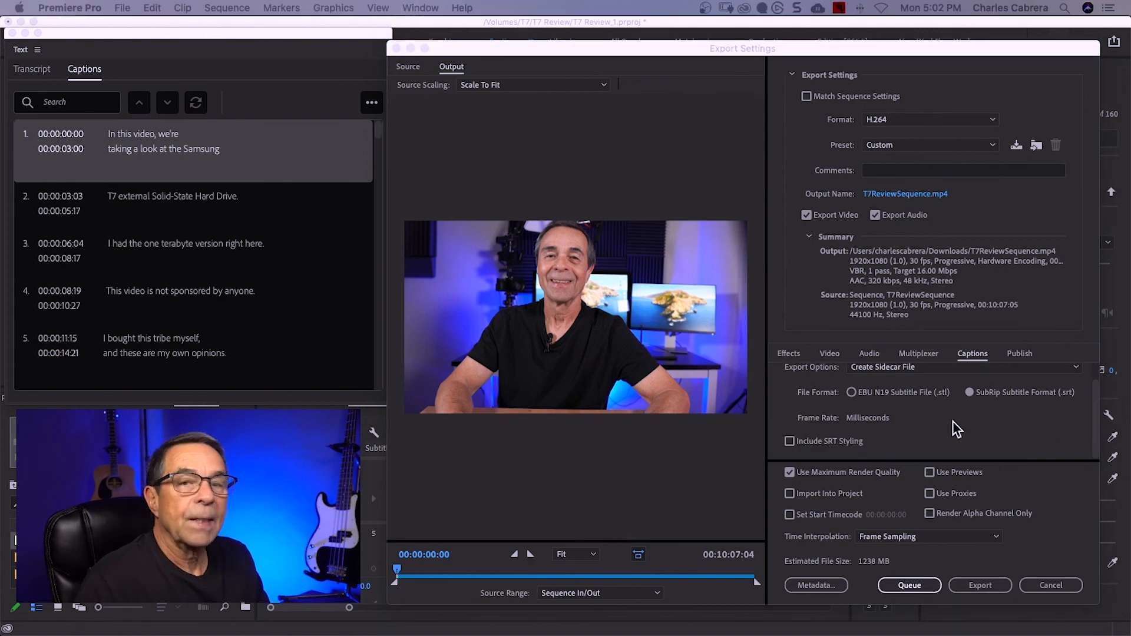
{"action": "left_click", "coordinate": [789, 442]}
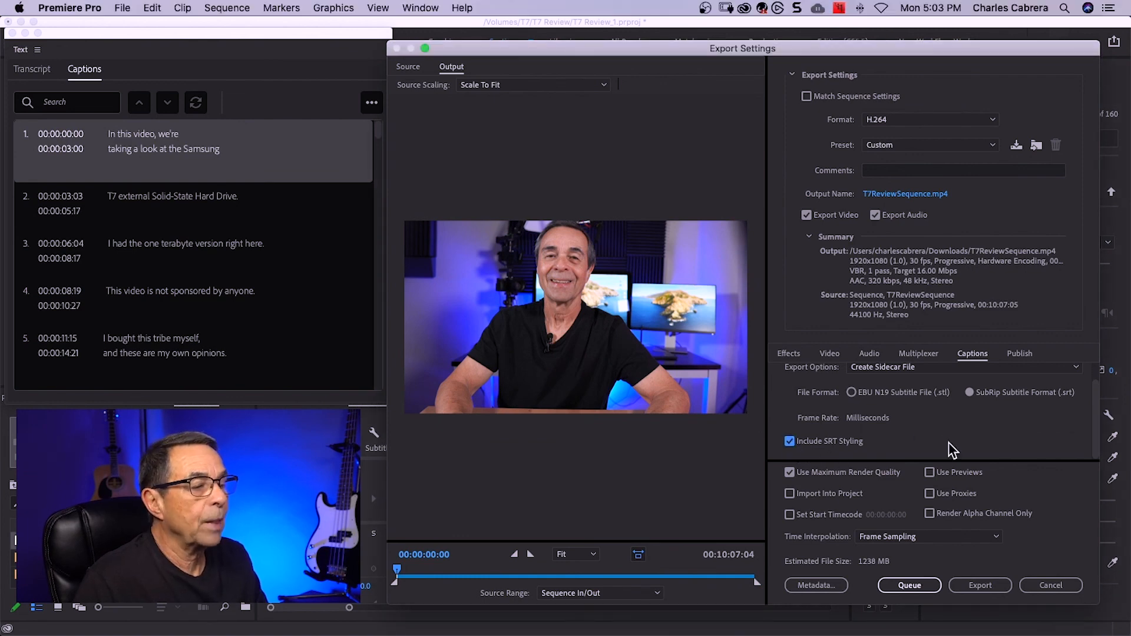